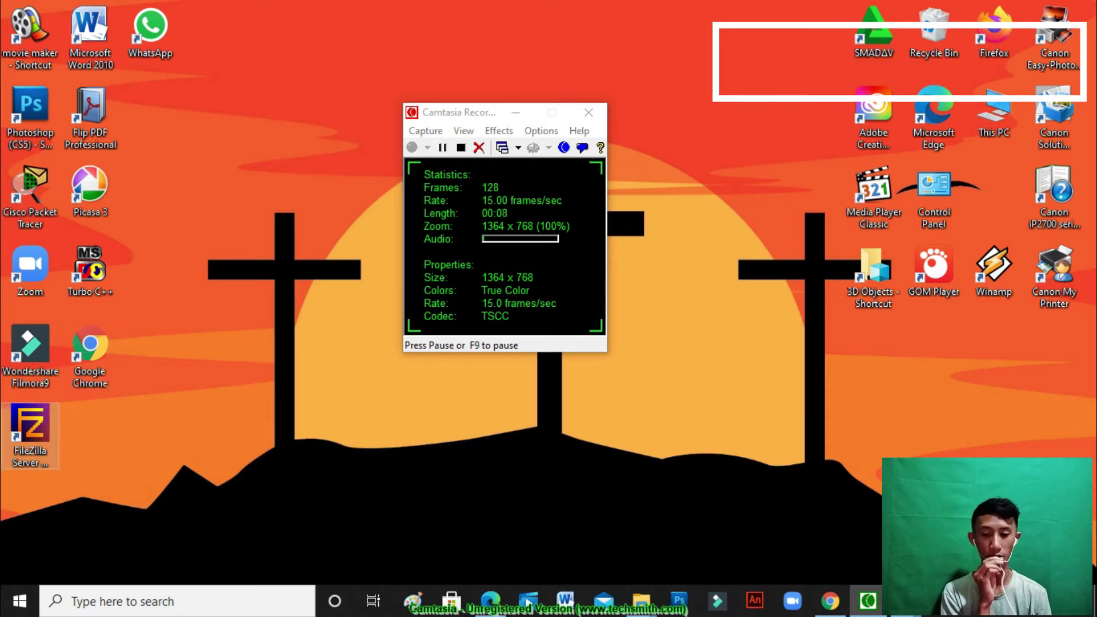
# Launch the FileZilla Server Interface maximized and open the Users settings dialog
pyautogui.click(30, 433)
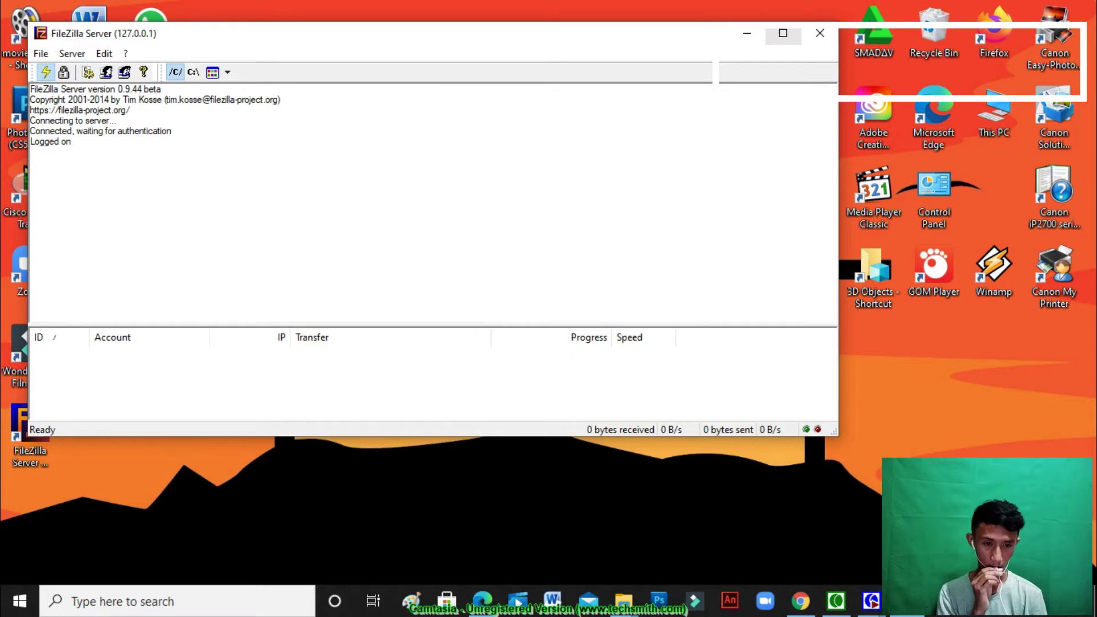
pyautogui.click(783, 32)
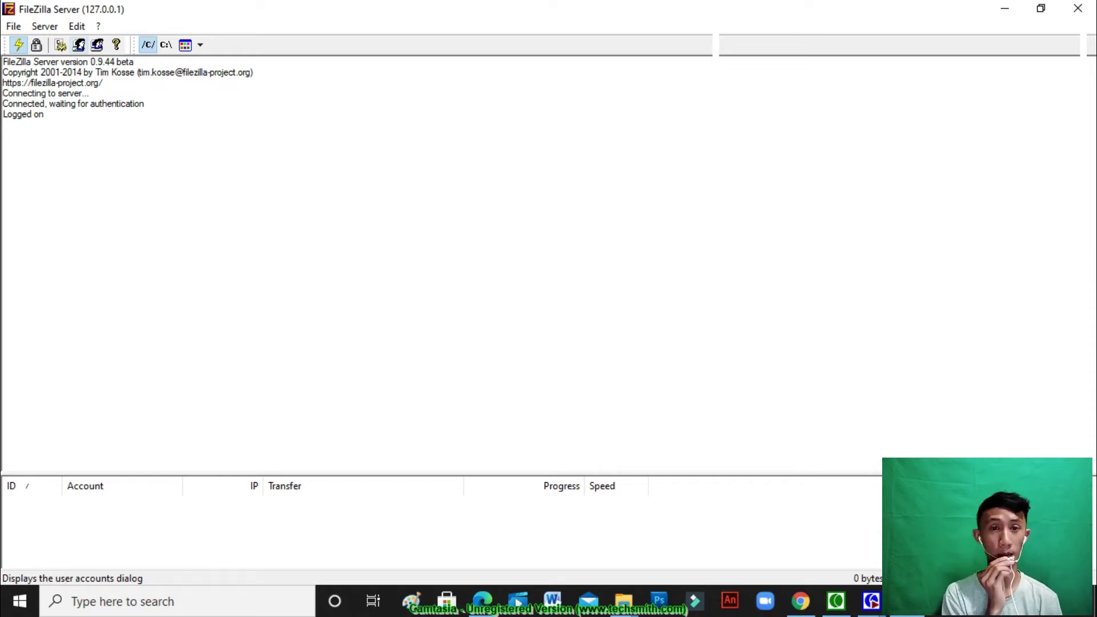
pyautogui.click(79, 44)
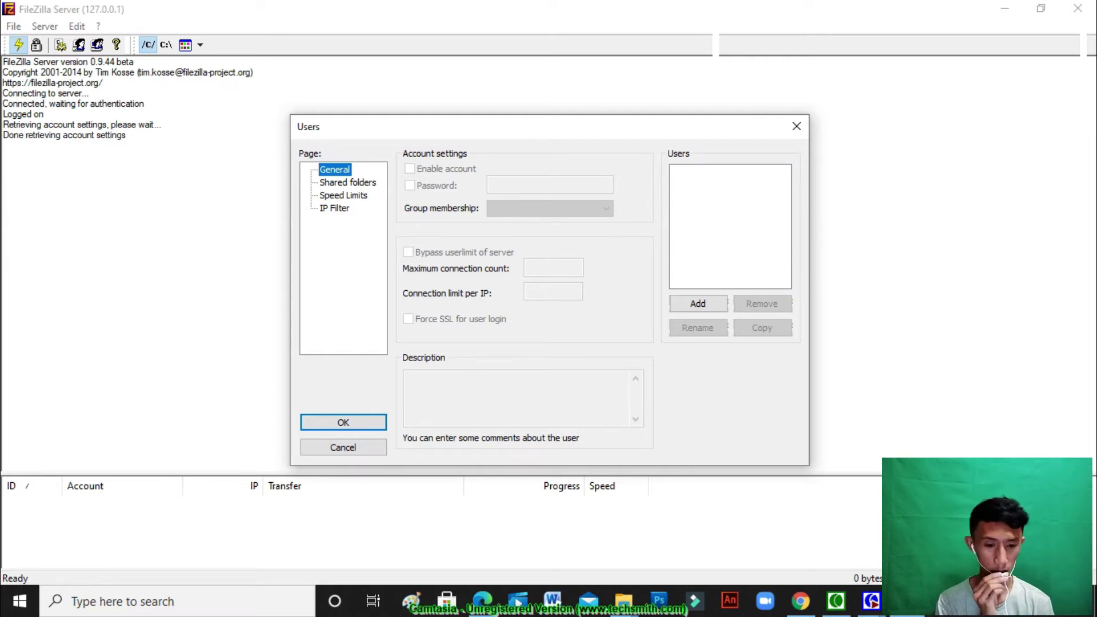
# Add a new user account under the chosen account name, with no group
pyautogui.click(698, 304)
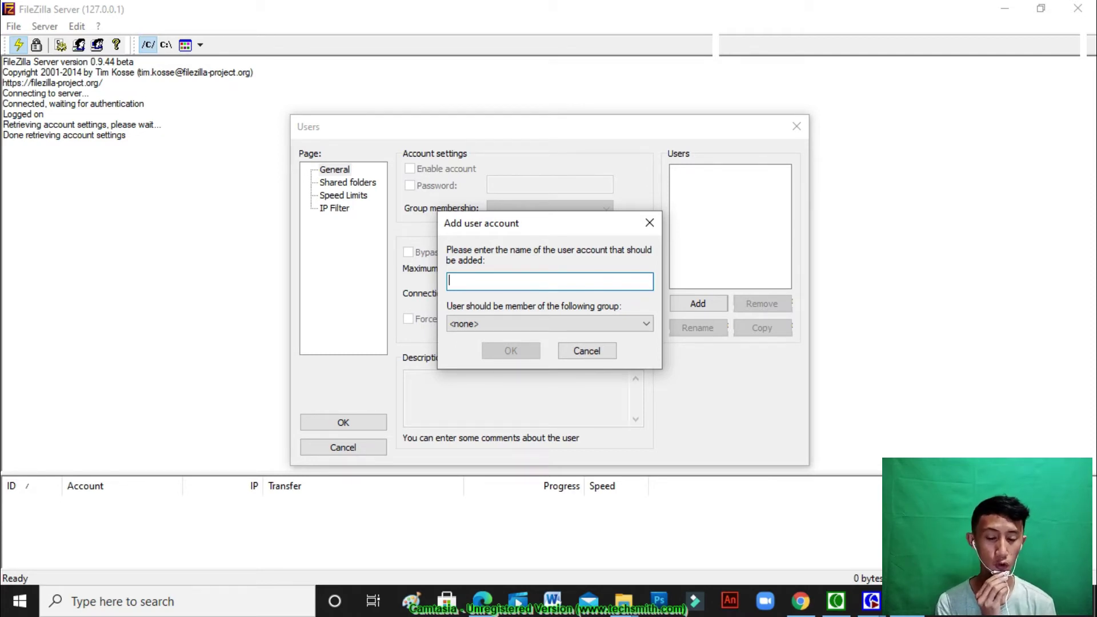
pyautogui.write('kurnia')
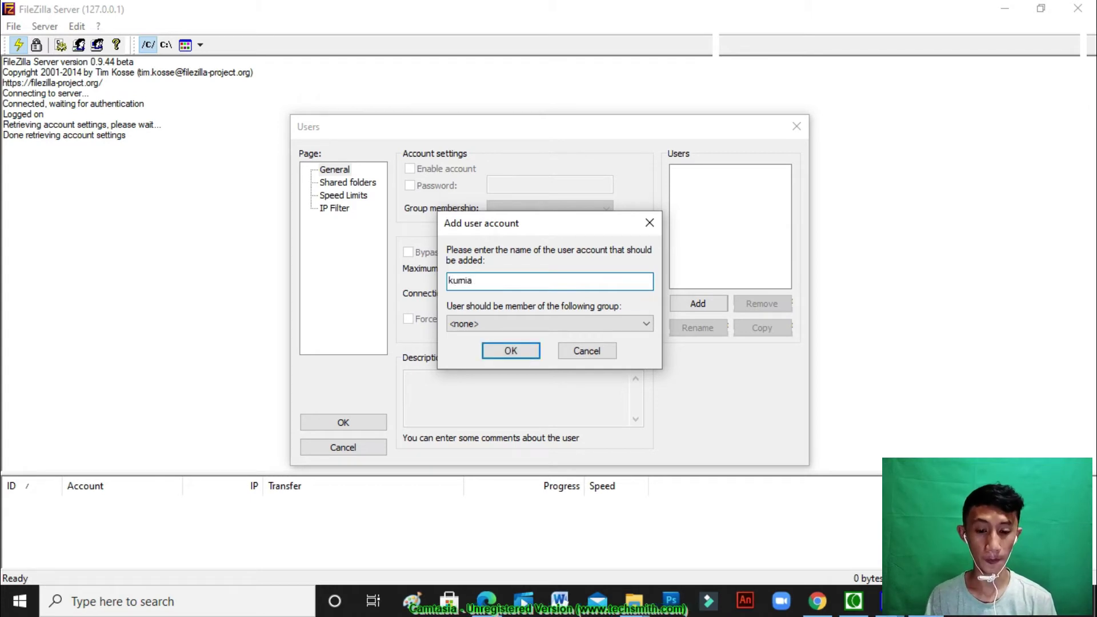
pyautogui.press('Return')
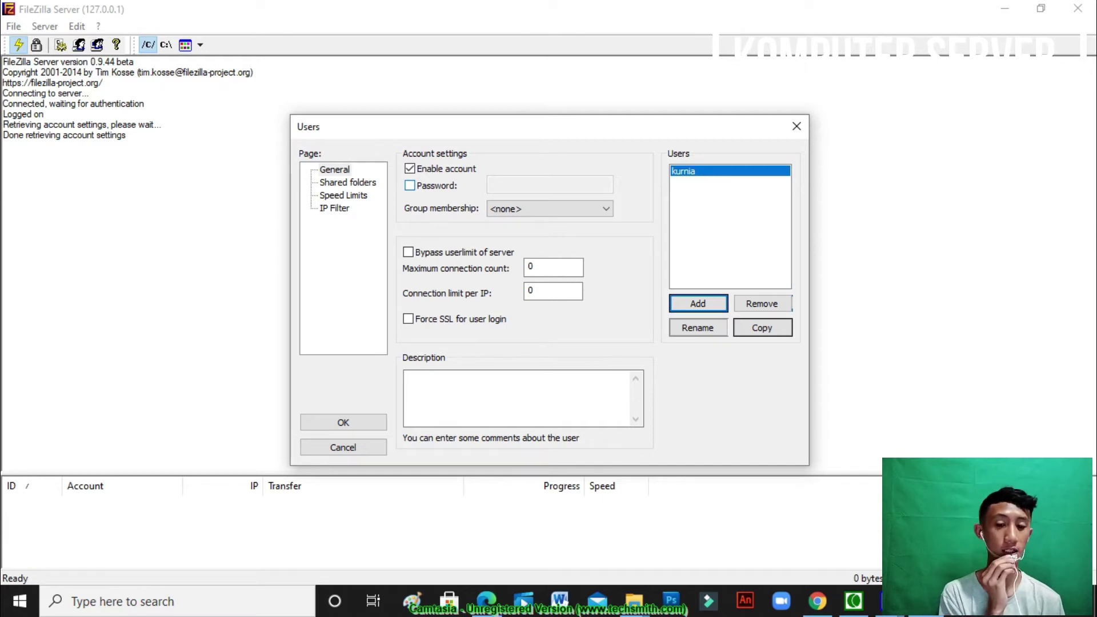
# Enable password protection for the new account and enter its password
pyautogui.click(409, 186)
pyautogui.click(531, 185)
pyautogui.write('••••••••••')
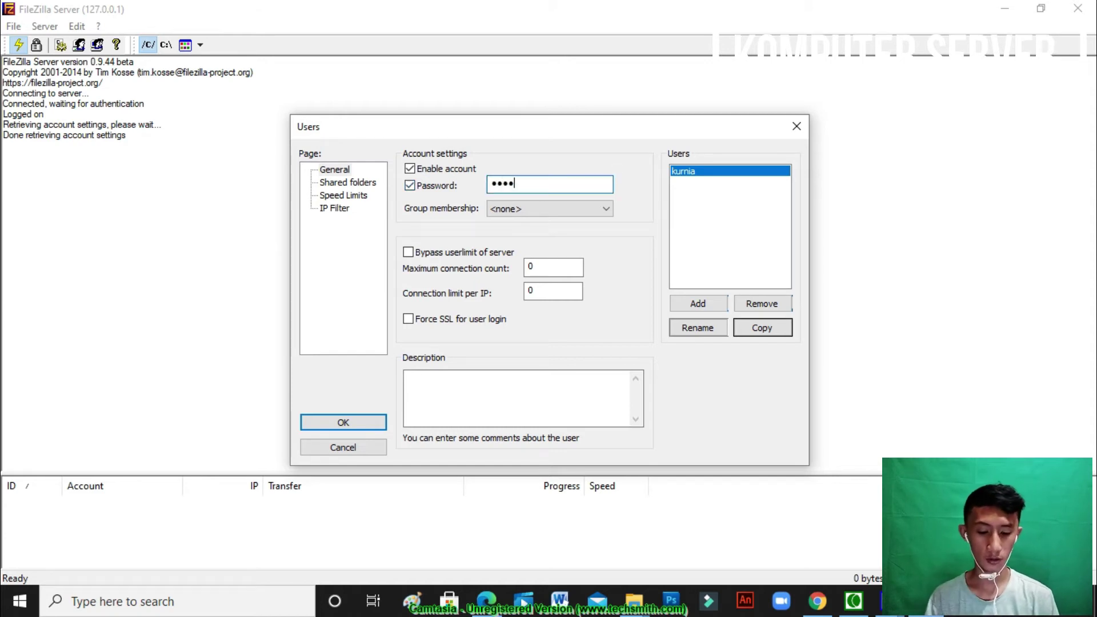
pyautogui.write('•')
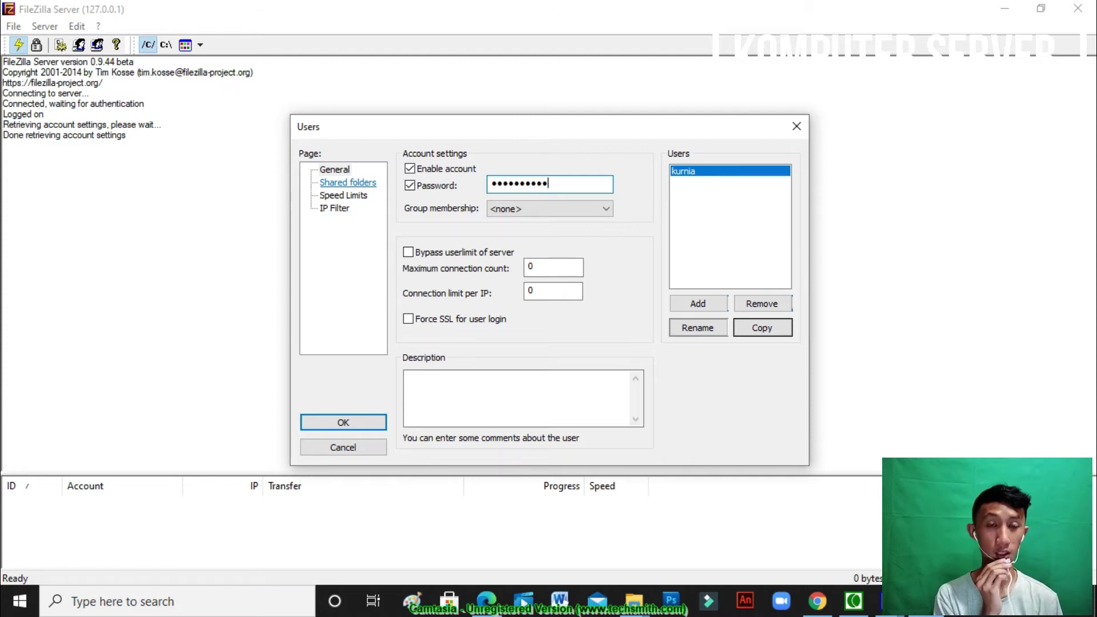
pyautogui.click(347, 182)
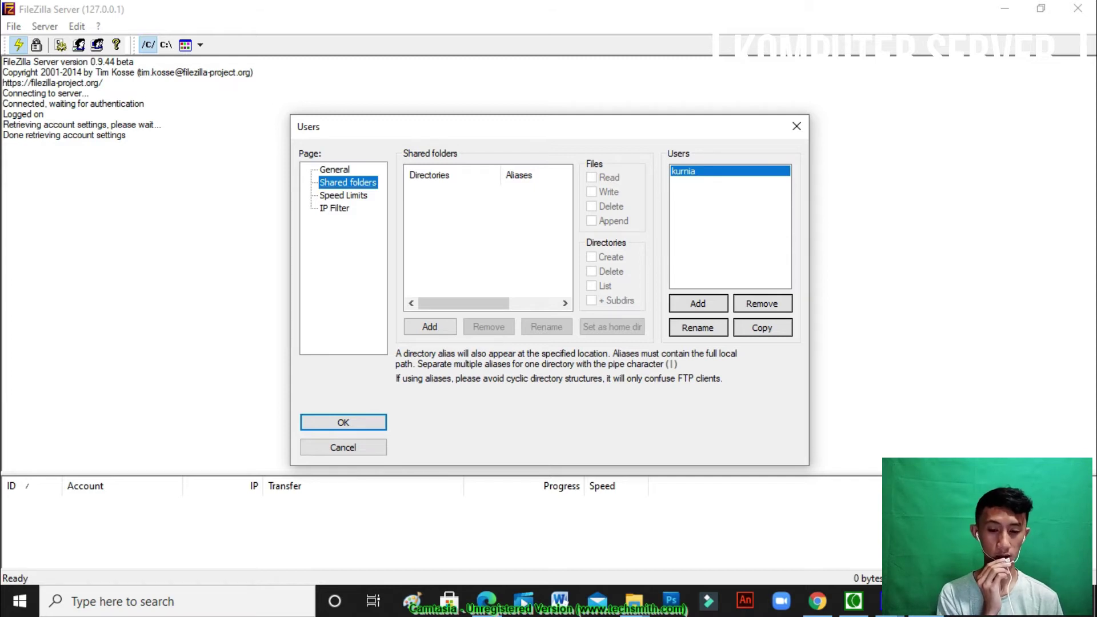
# Share D:\SEMESTER 4\MK Jaringan Komputer\Materi Pertemuan 5 as the user's home directory
pyautogui.click(429, 327)
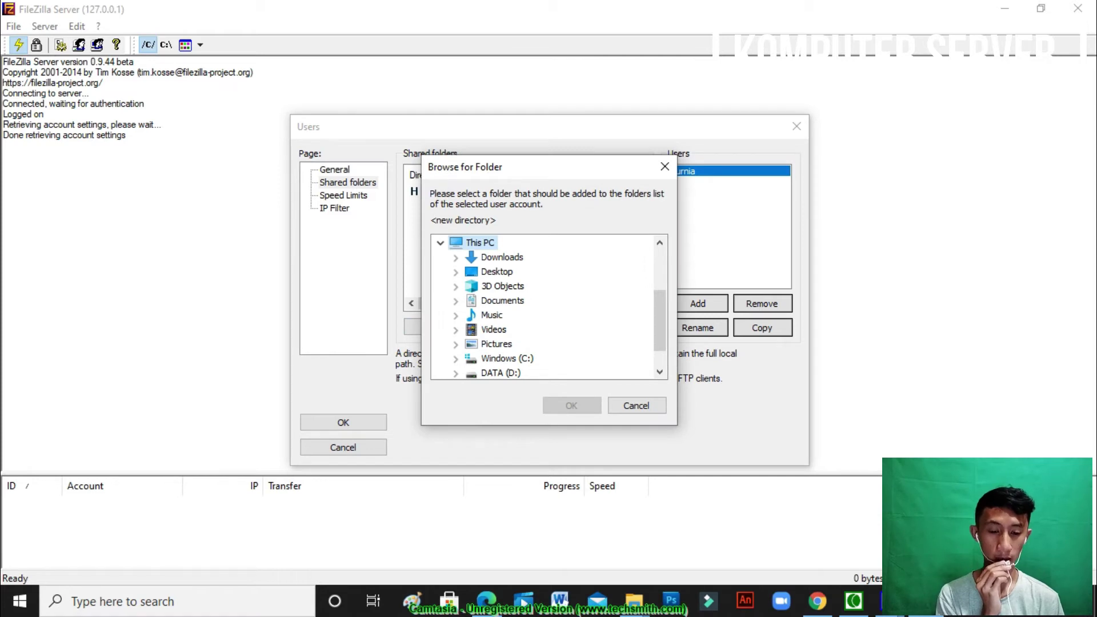
pyautogui.scroll(-2, 546, 307)
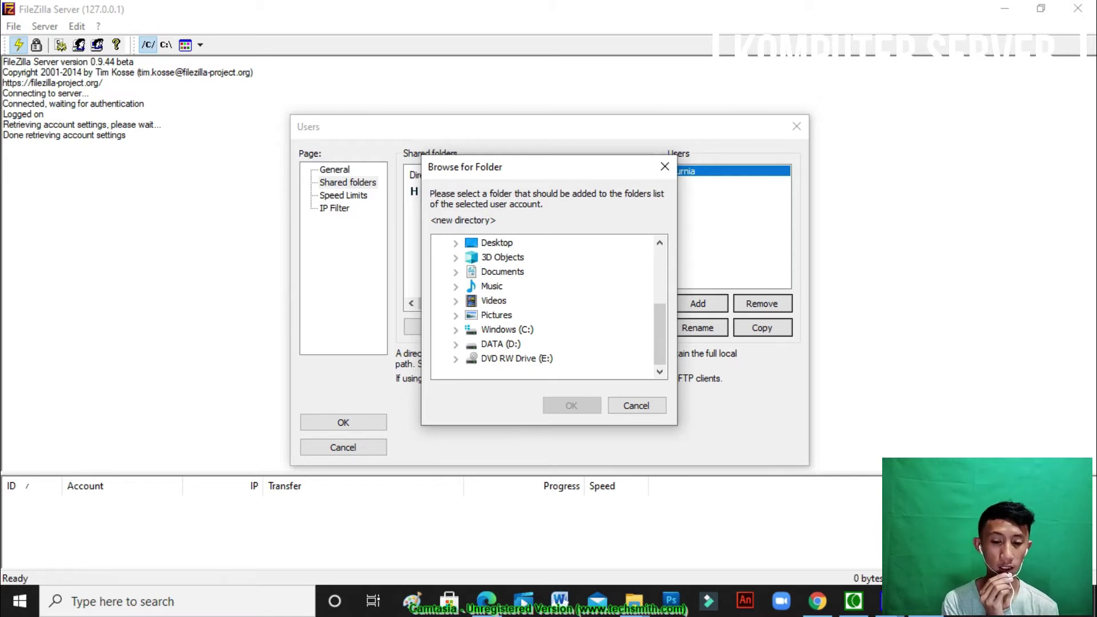
pyautogui.click(501, 344)
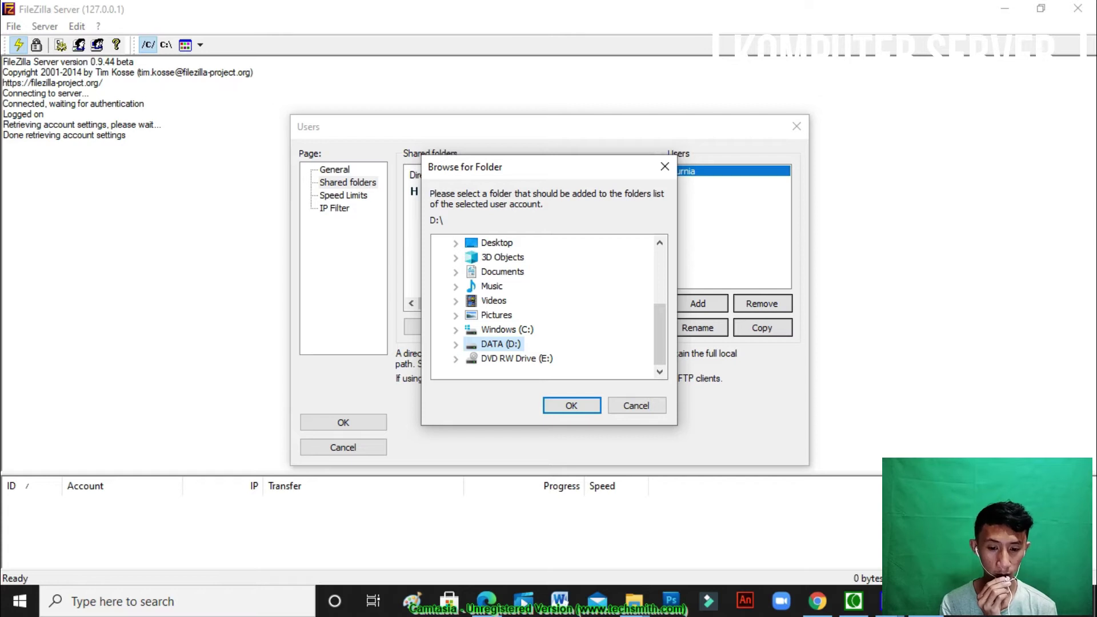
pyautogui.moveTo(660, 288); pyautogui.dragTo(659, 325)
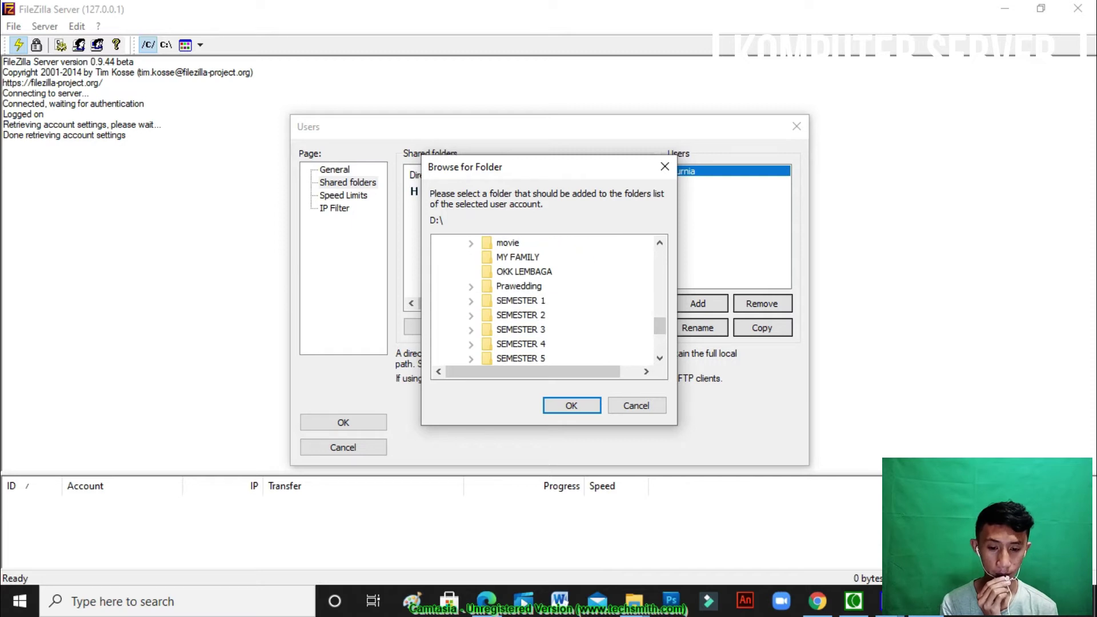
pyautogui.click(520, 344)
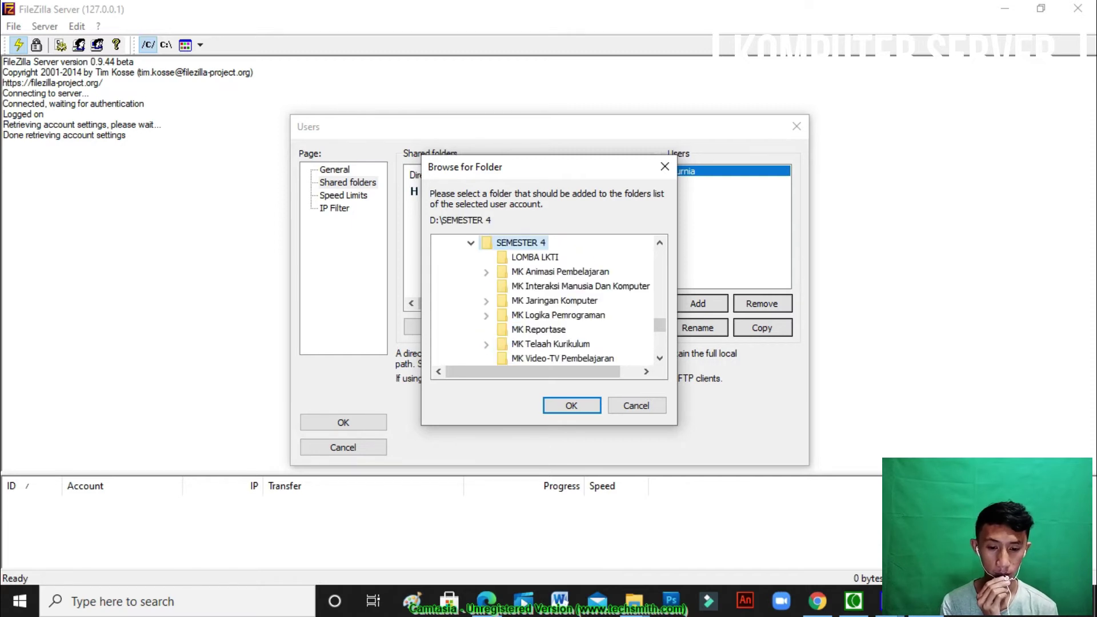
pyautogui.doubleClick(554, 301)
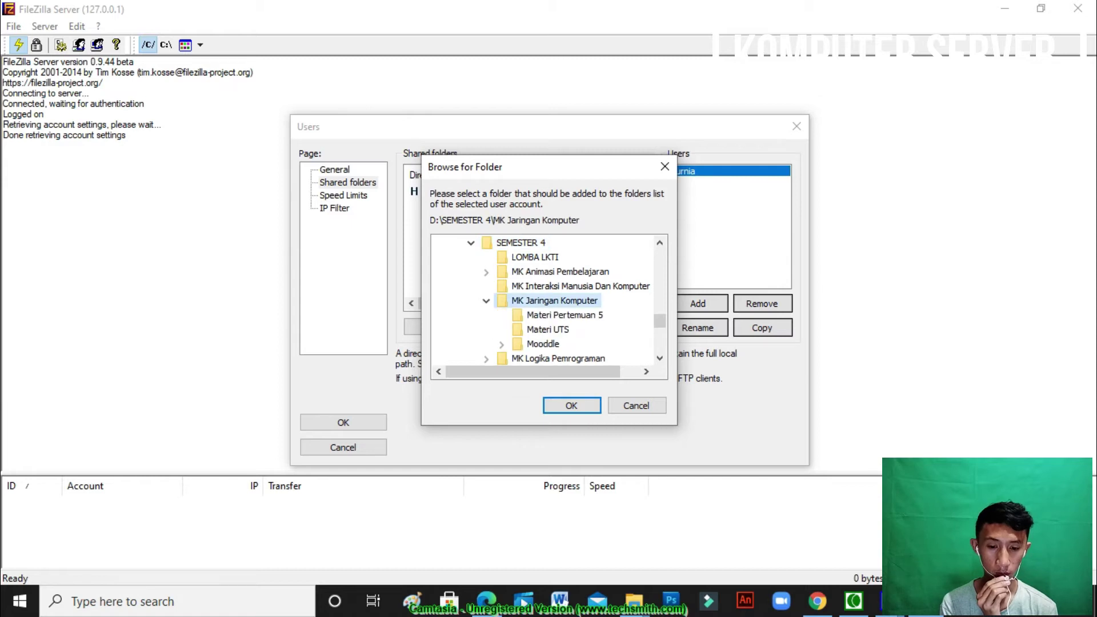
pyautogui.click(565, 315)
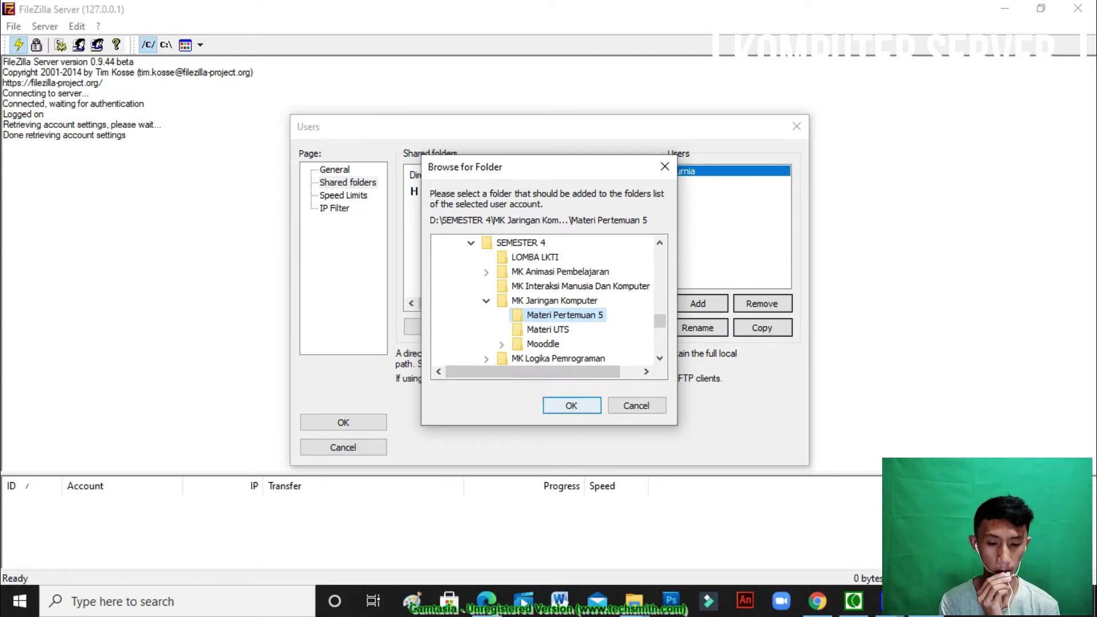
pyautogui.press('Return')
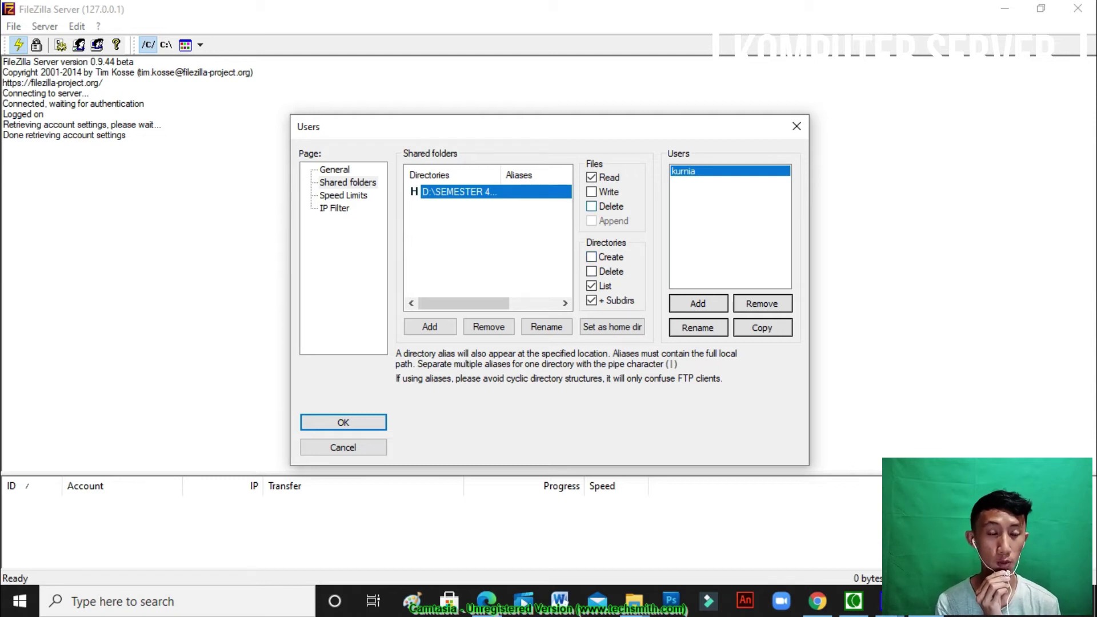
# Grant Write, Append and directory Create permissions on the shared folder and save the account
pyautogui.click(592, 192)
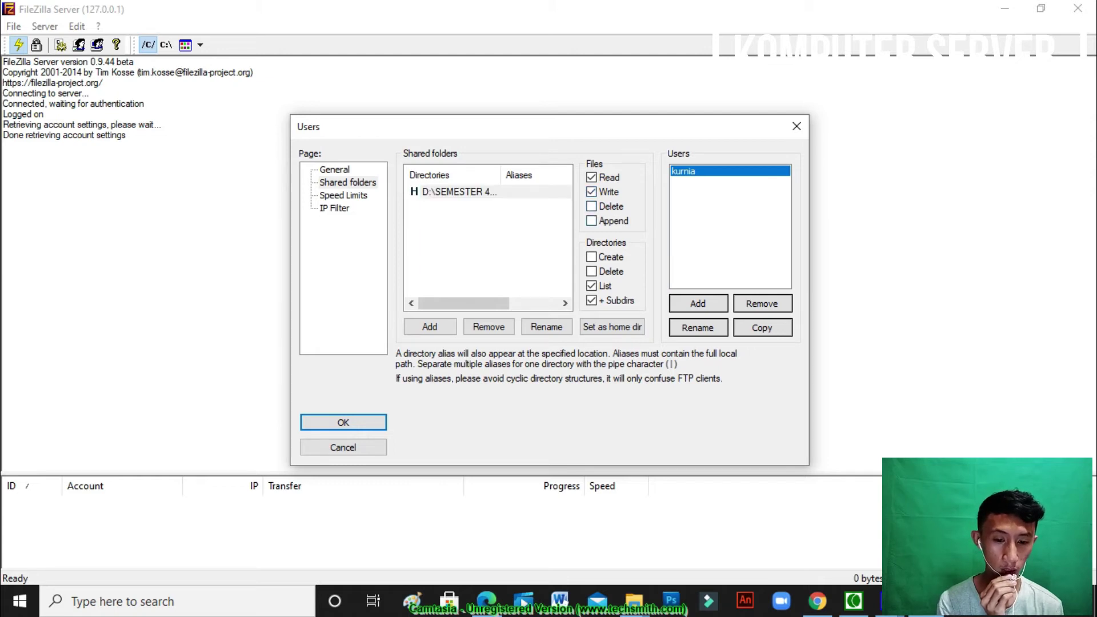
pyautogui.click(591, 221)
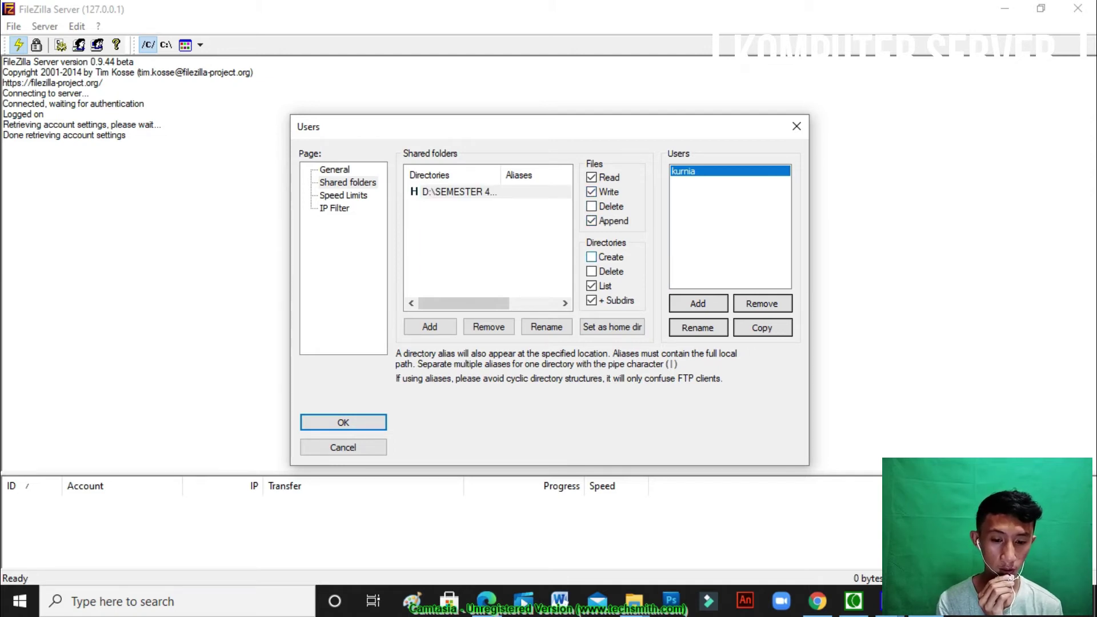
pyautogui.click(591, 256)
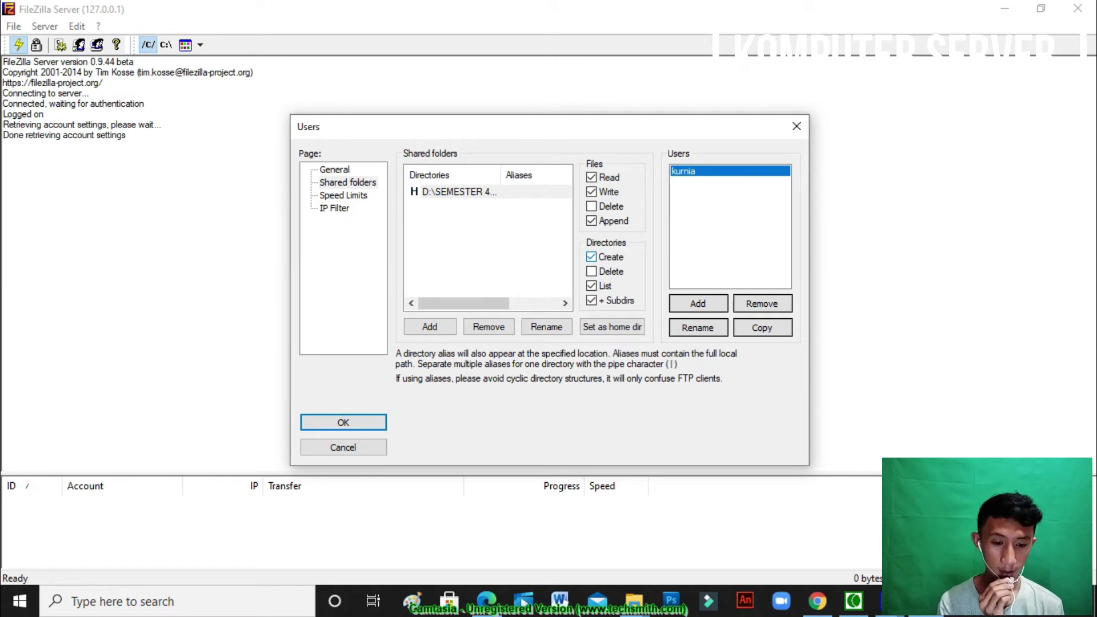
pyautogui.click(343, 422)
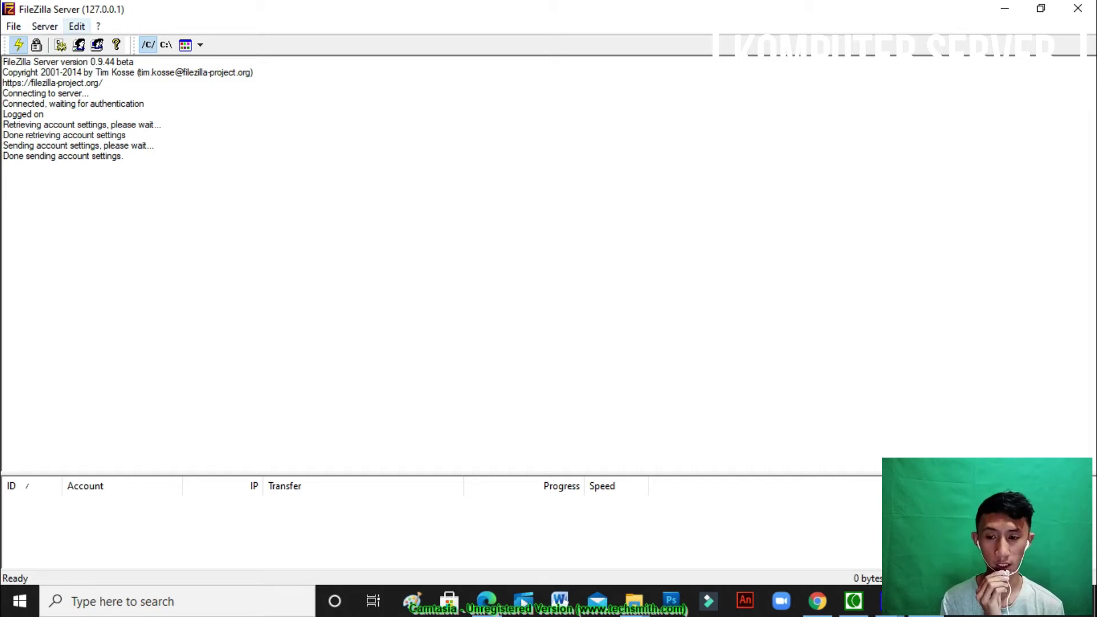
# Stop blocking incoming and outgoing server-to-server transfers in the Security options and apply them
pyautogui.click(77, 26)
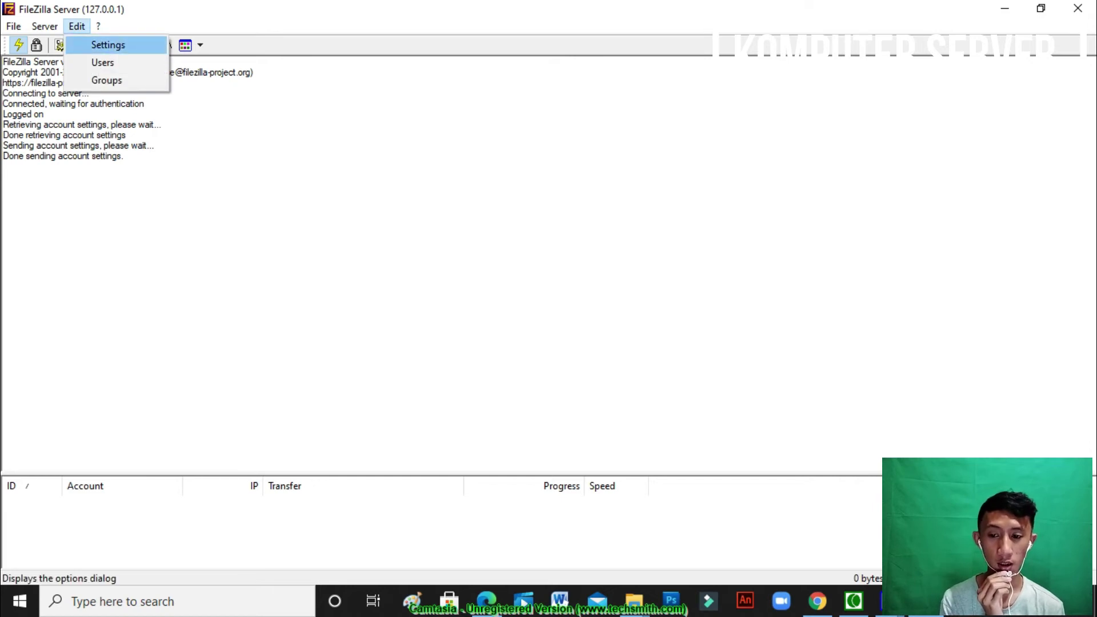
pyautogui.click(108, 45)
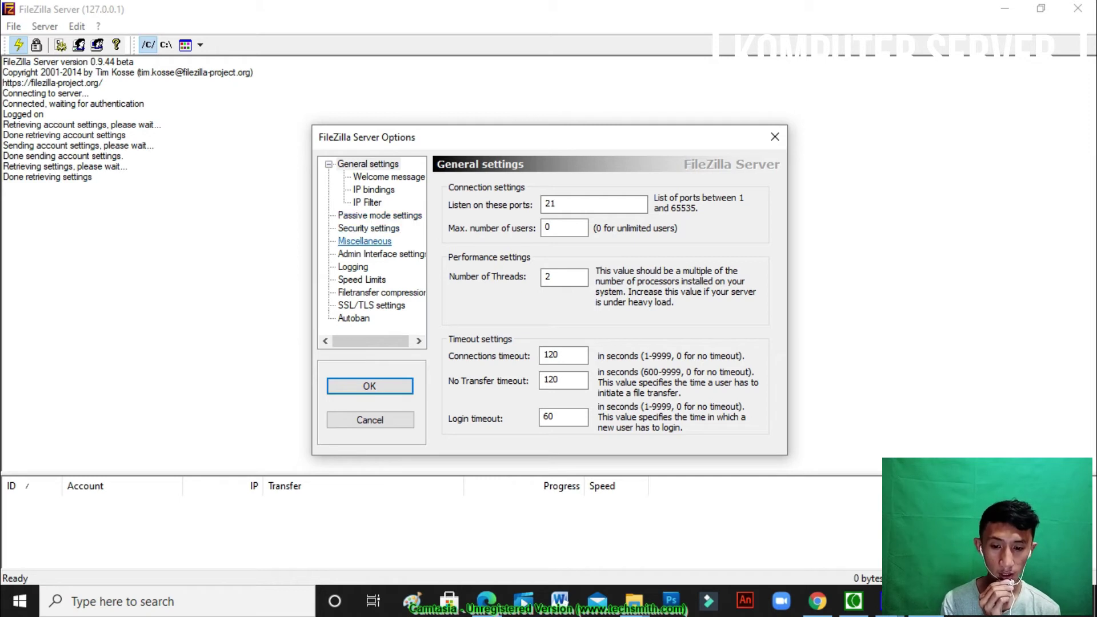
pyautogui.click(368, 228)
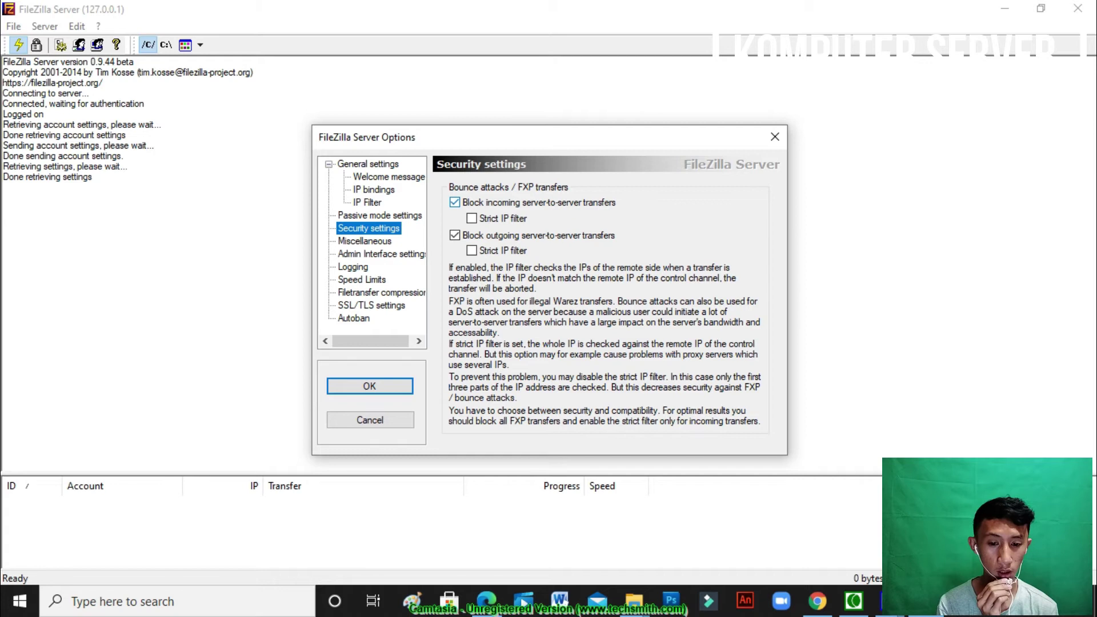
pyautogui.click(455, 202)
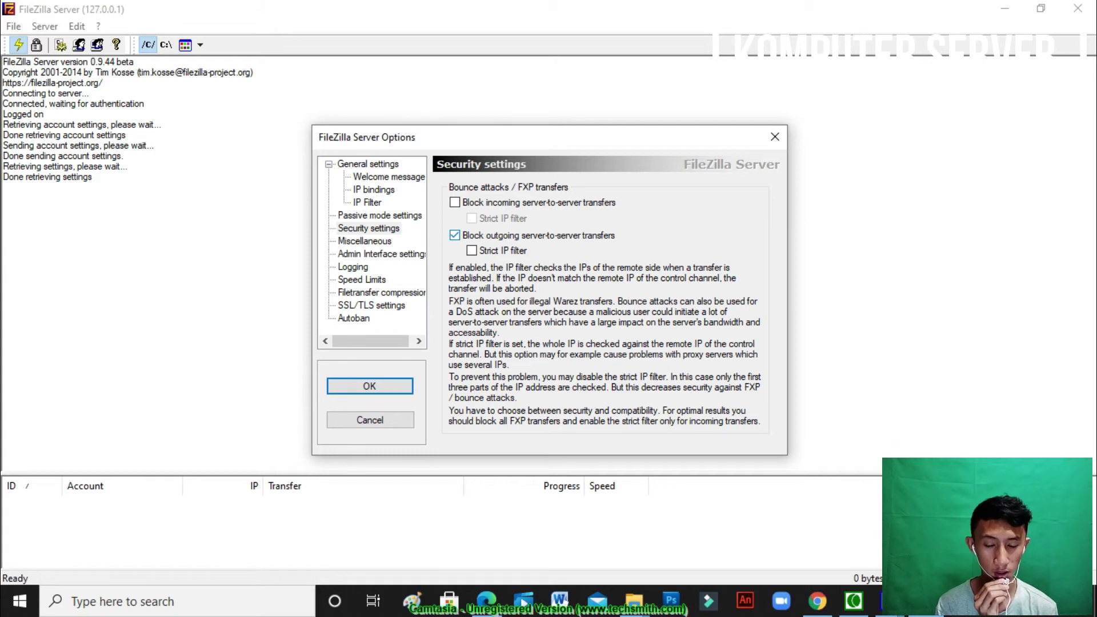
pyautogui.click(455, 234)
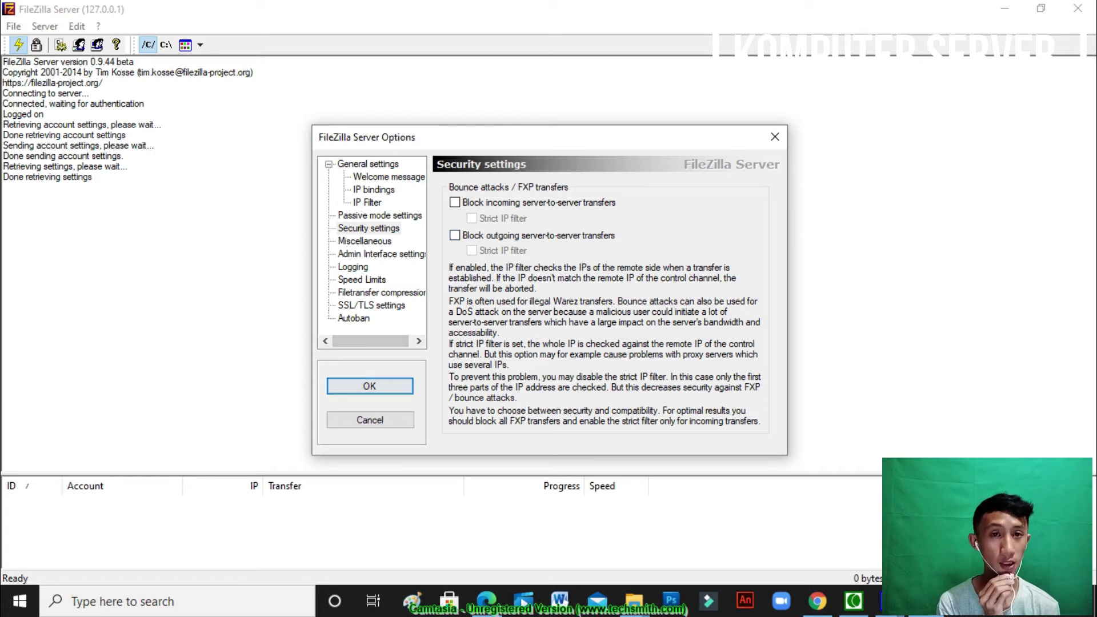
pyautogui.click(370, 386)
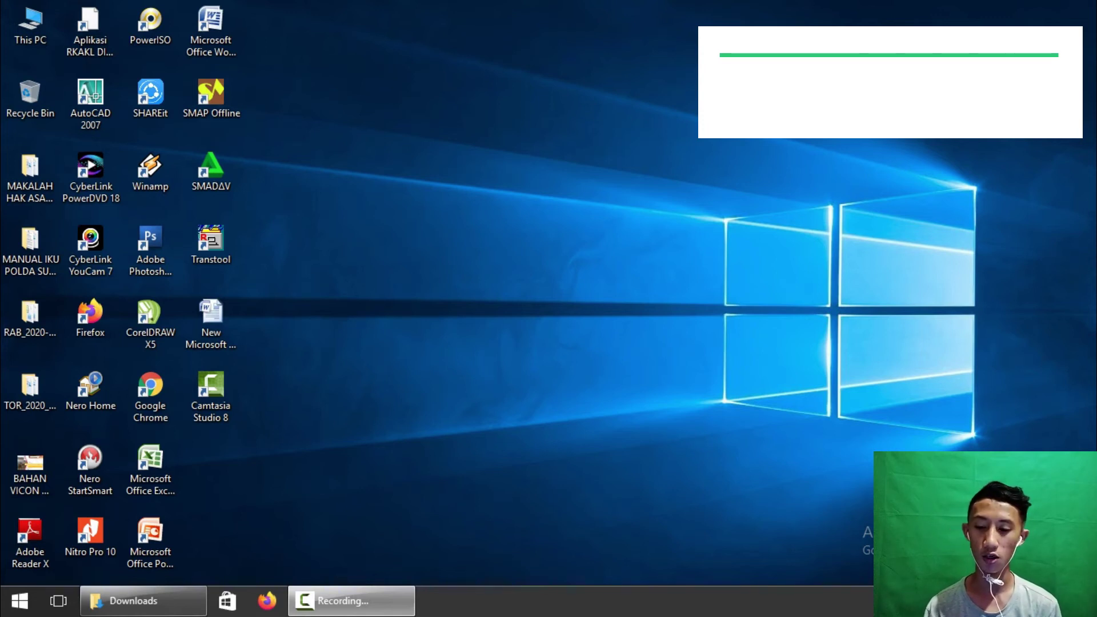
# Launch the FileZilla client from a Start search for 'file', skip the update check, and maximize it
pyautogui.click(20, 601)
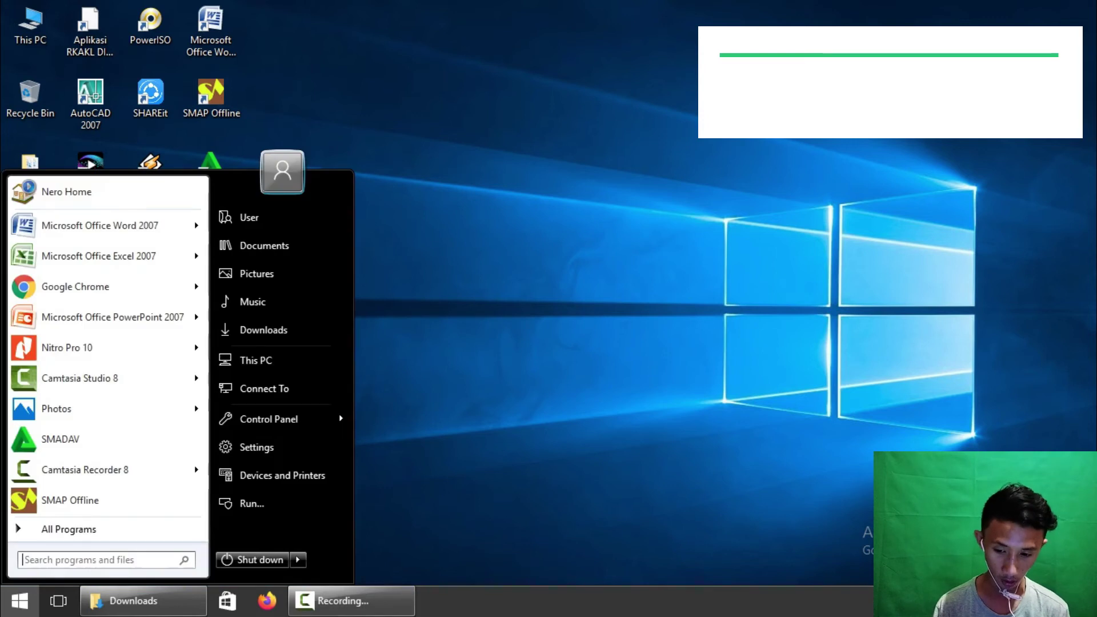
pyautogui.write('file')
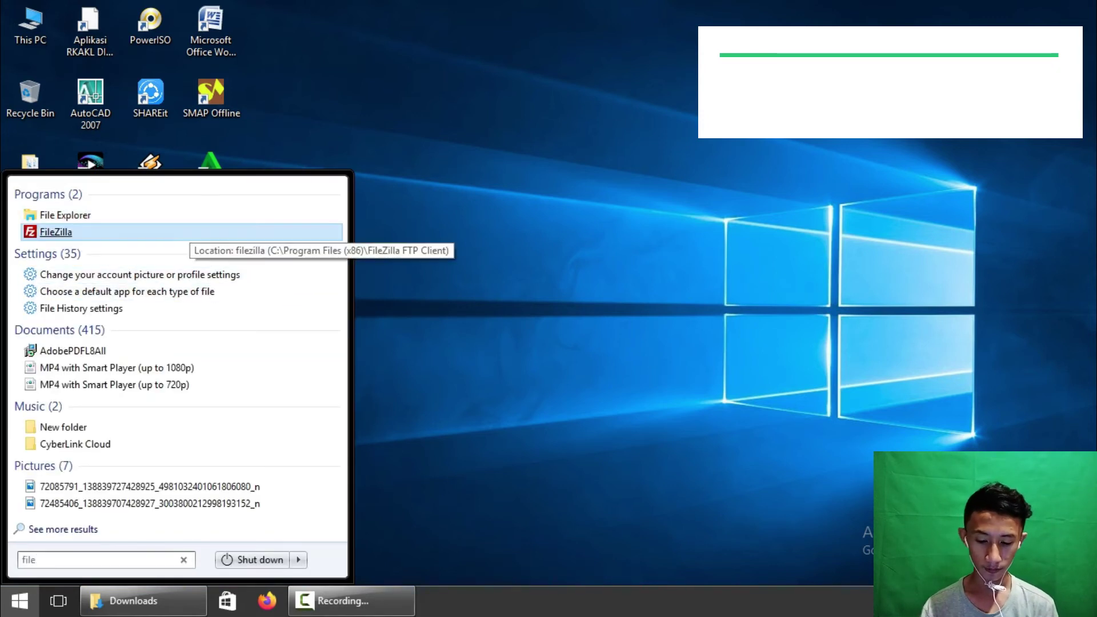
pyautogui.click(211, 233)
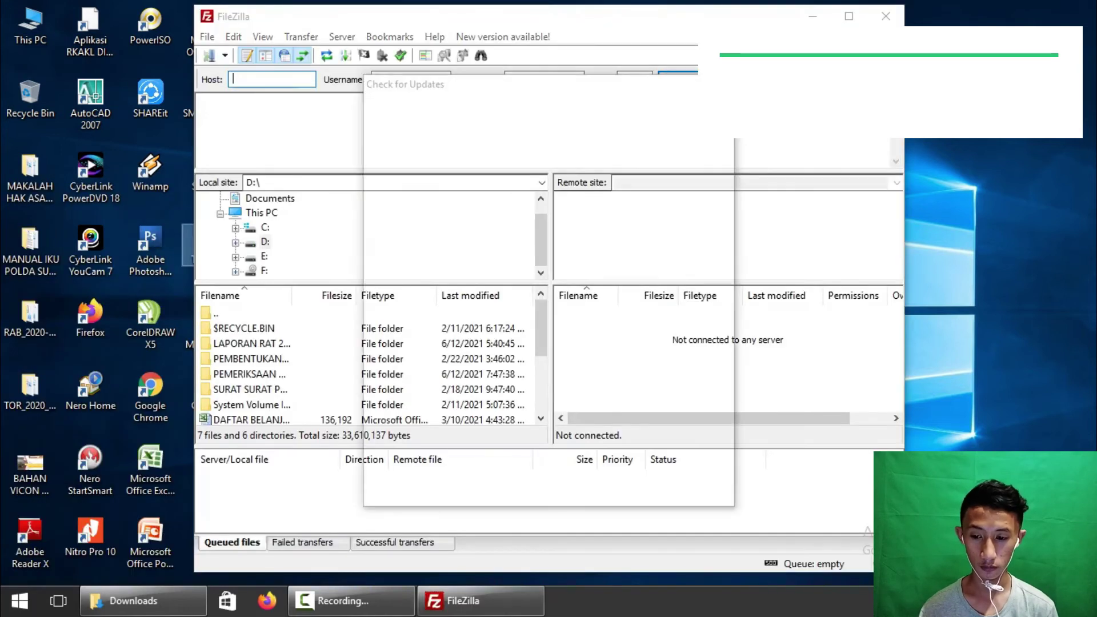
pyautogui.click(697, 492)
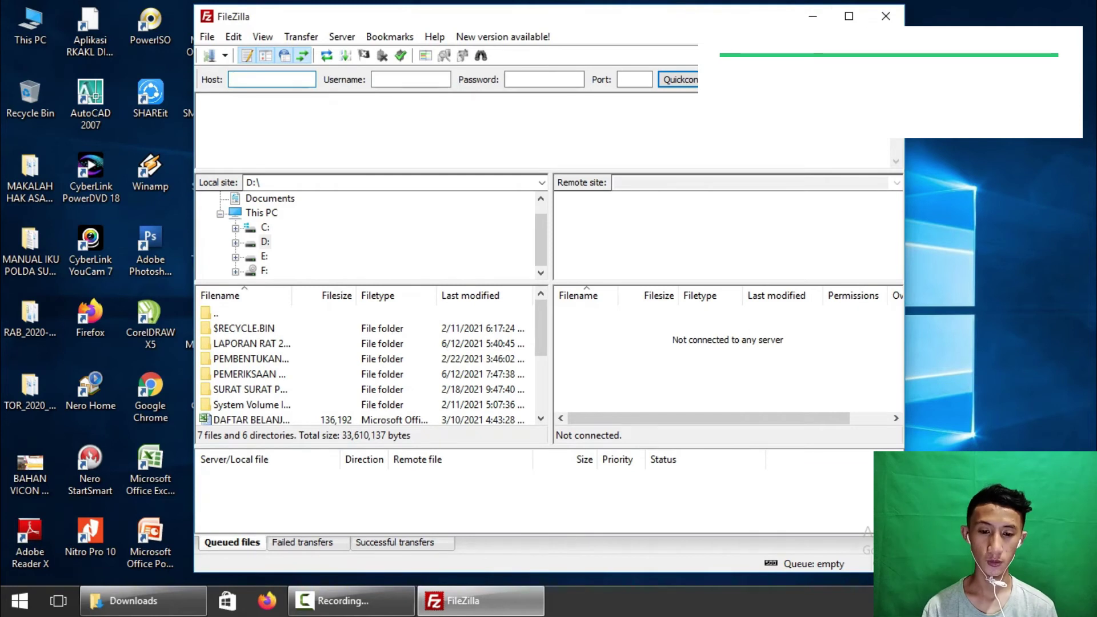
pyautogui.click(849, 16)
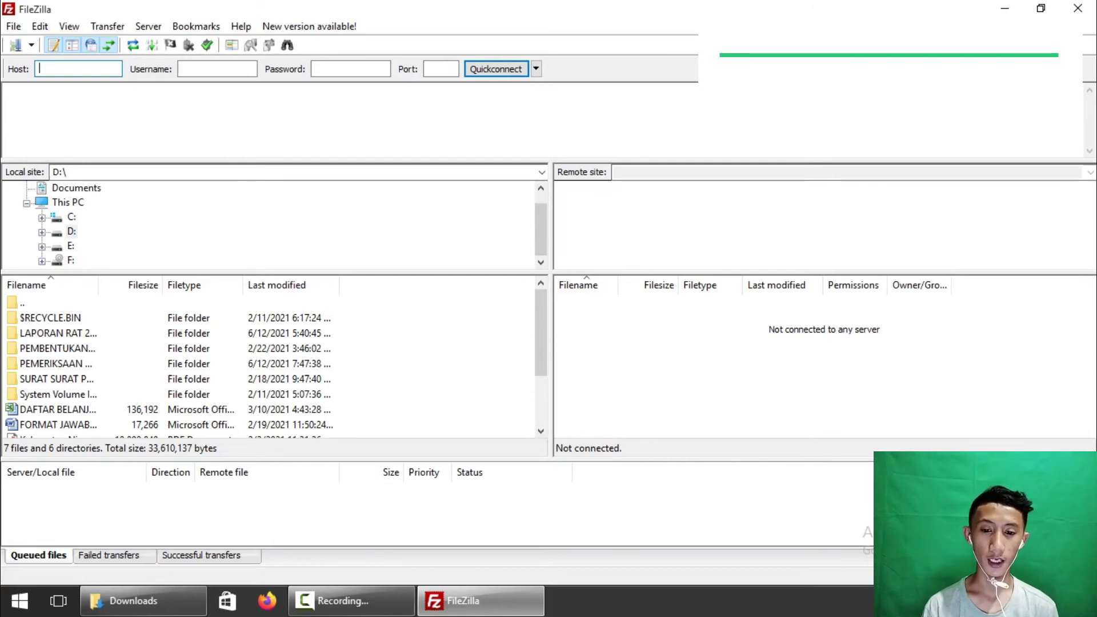
# Quickconnect to host 192.168.1.2 on port 21 with the account's username and password
pyautogui.write('19')
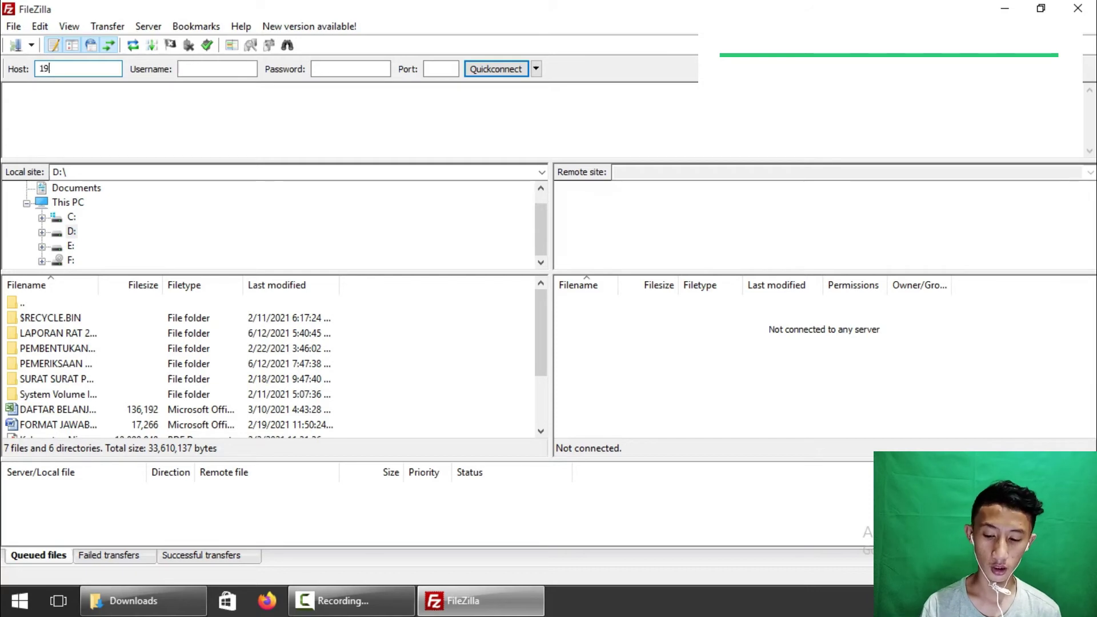
pyautogui.write('2.1')
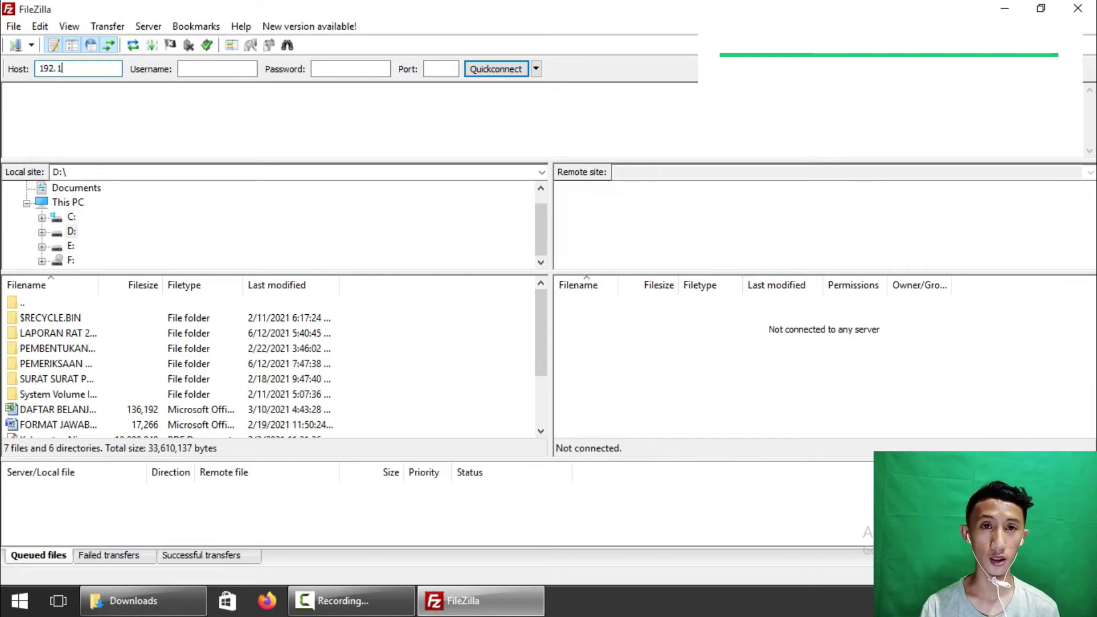
pyautogui.write('68.1.2')
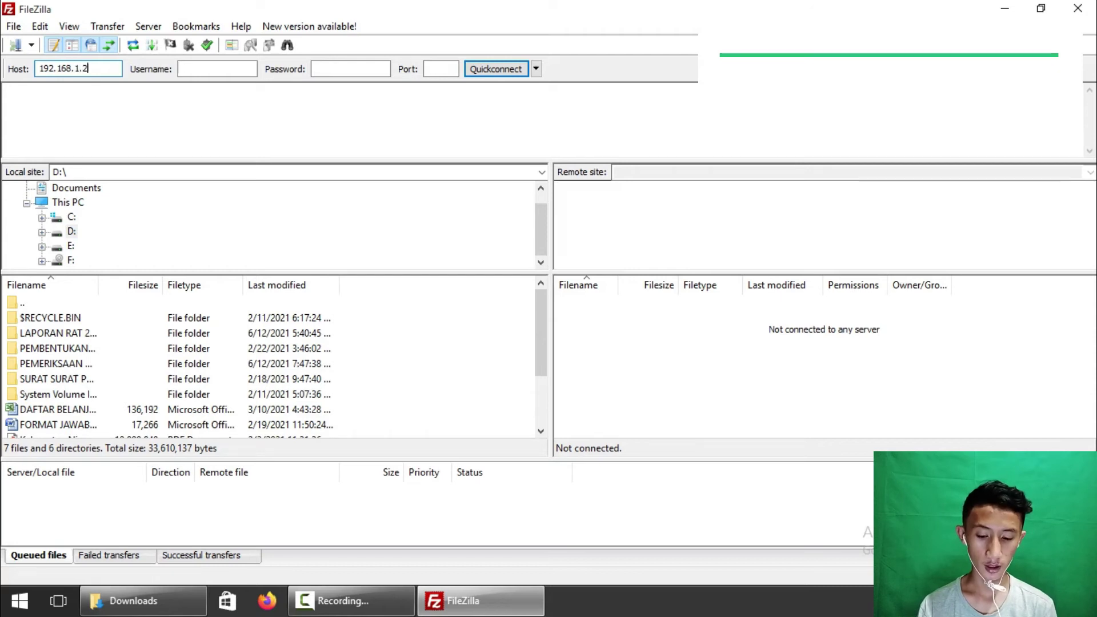
pyautogui.click(218, 68)
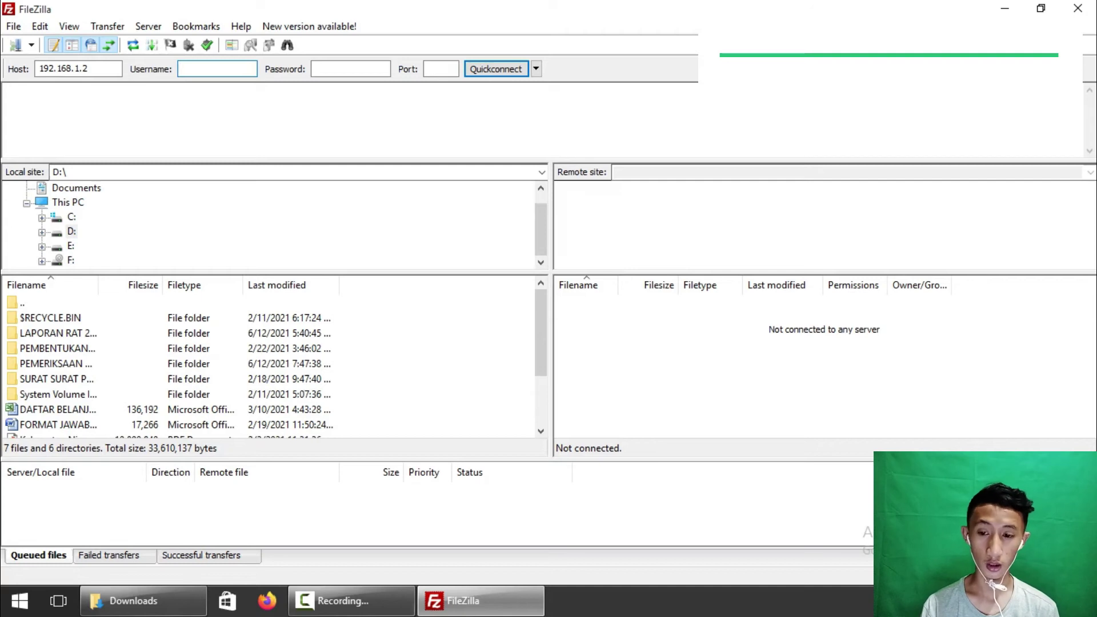
pyautogui.press('Tab')
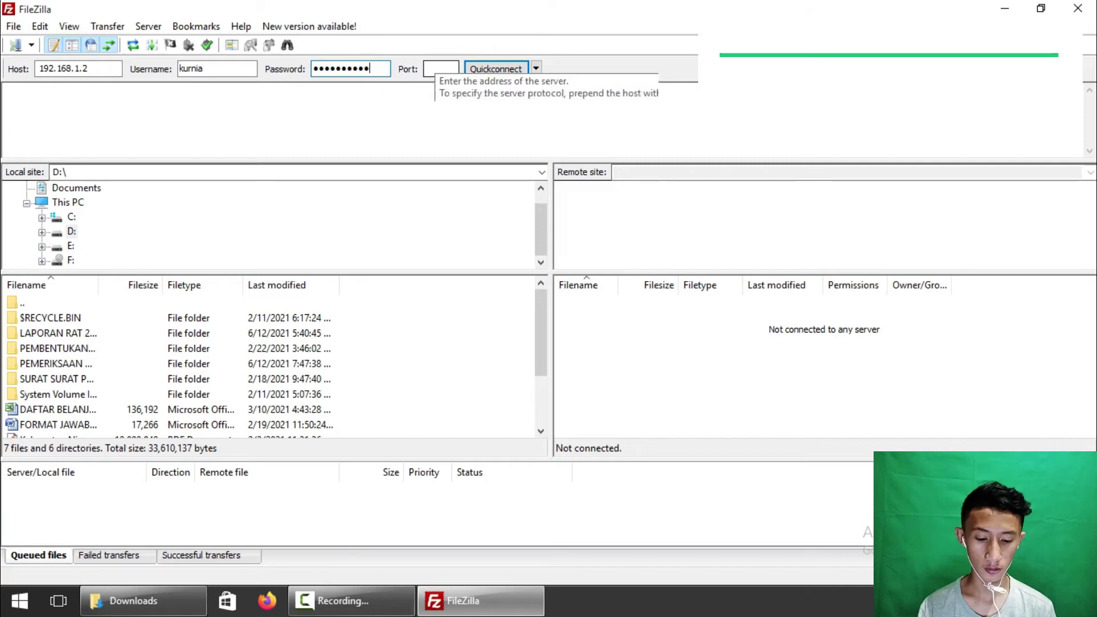
pyautogui.click(434, 69)
pyautogui.write('21')
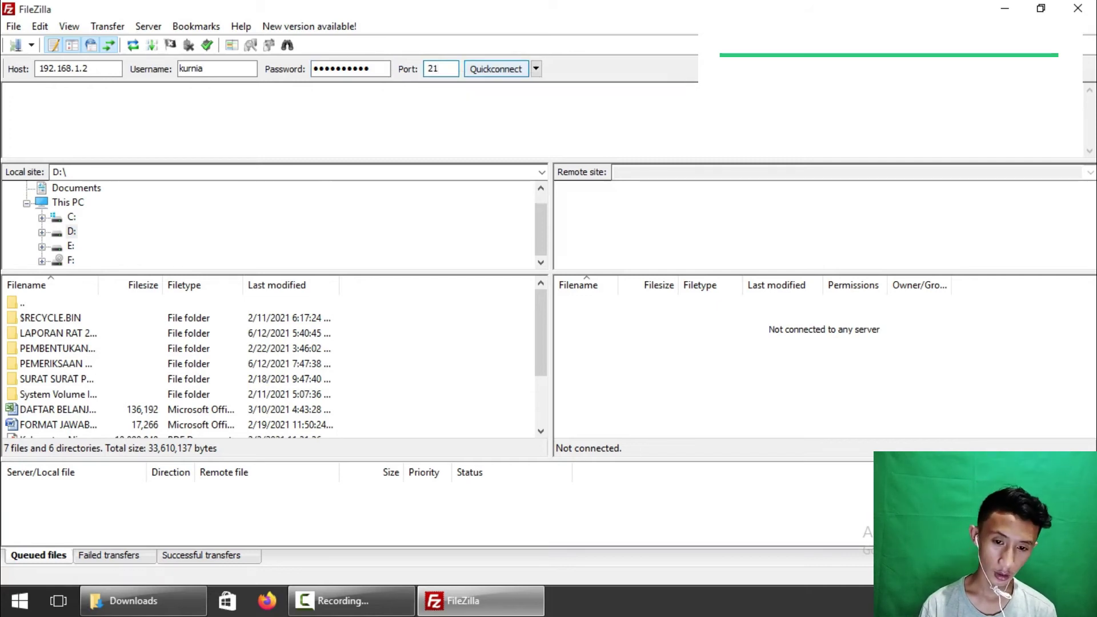
pyautogui.press('Return')
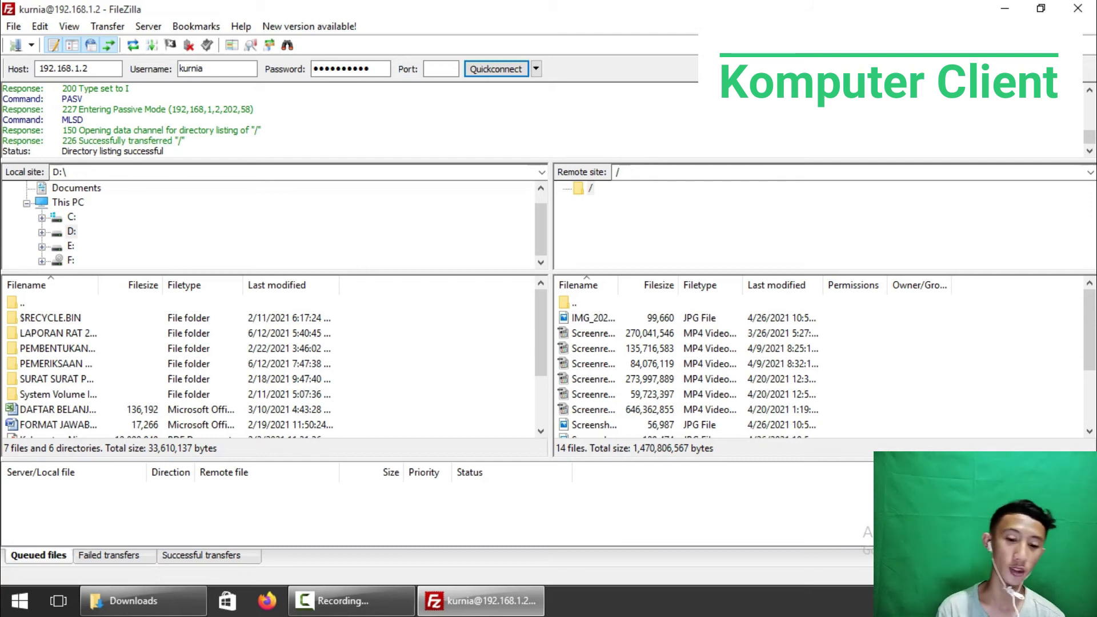
# Select the 270,041,546-byte screen recording video in the remote file list
pyautogui.click(585, 333)
# Download Screenrecording_20210326_181815.mp4 to D:\ and locate it in the local file list
pyautogui.rightClick(585, 333)
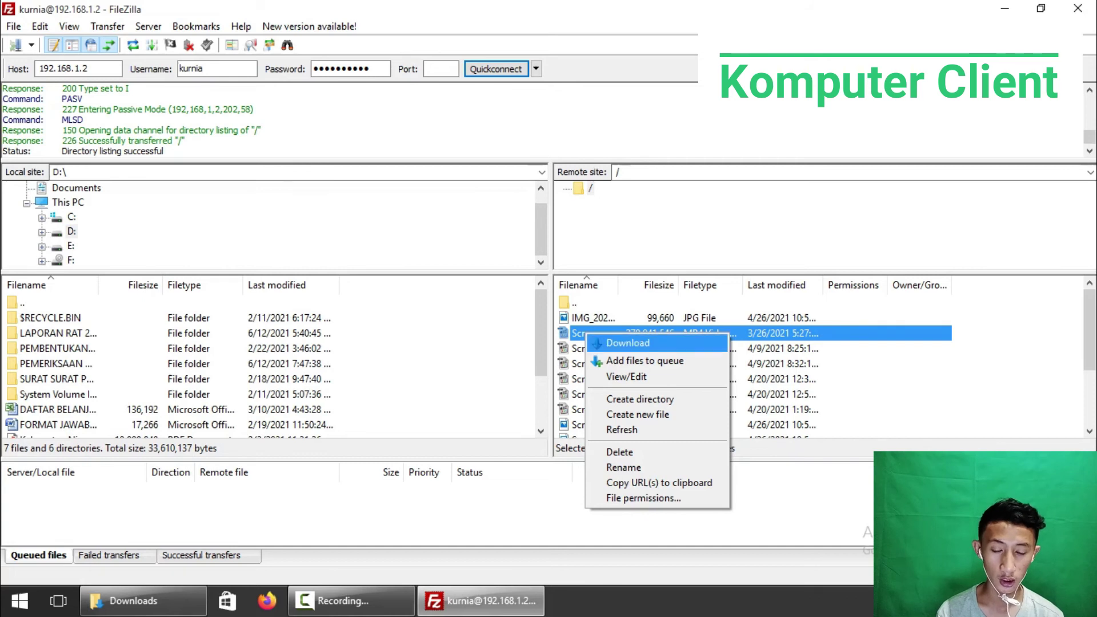
pyautogui.click(628, 343)
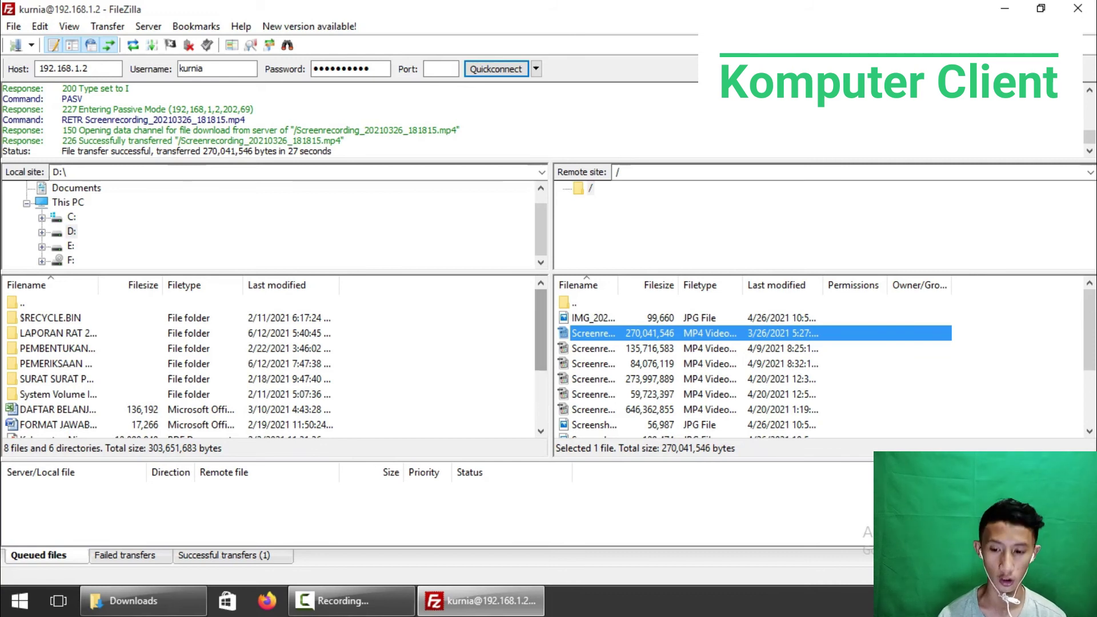
pyautogui.scroll(-4, 269, 365)
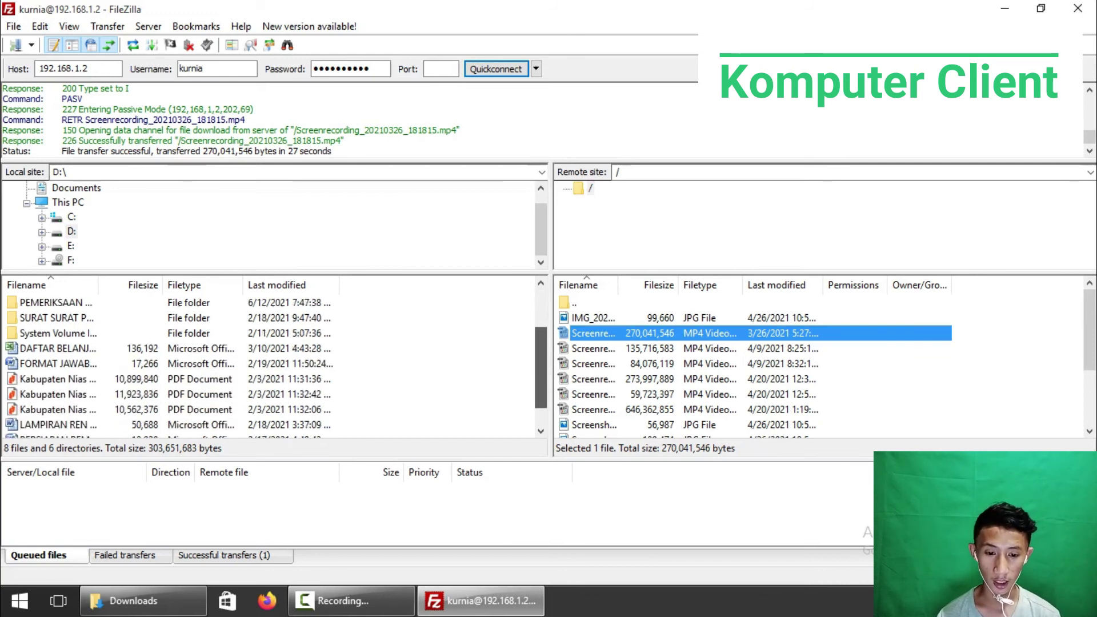
pyautogui.scroll(-2, 268, 366)
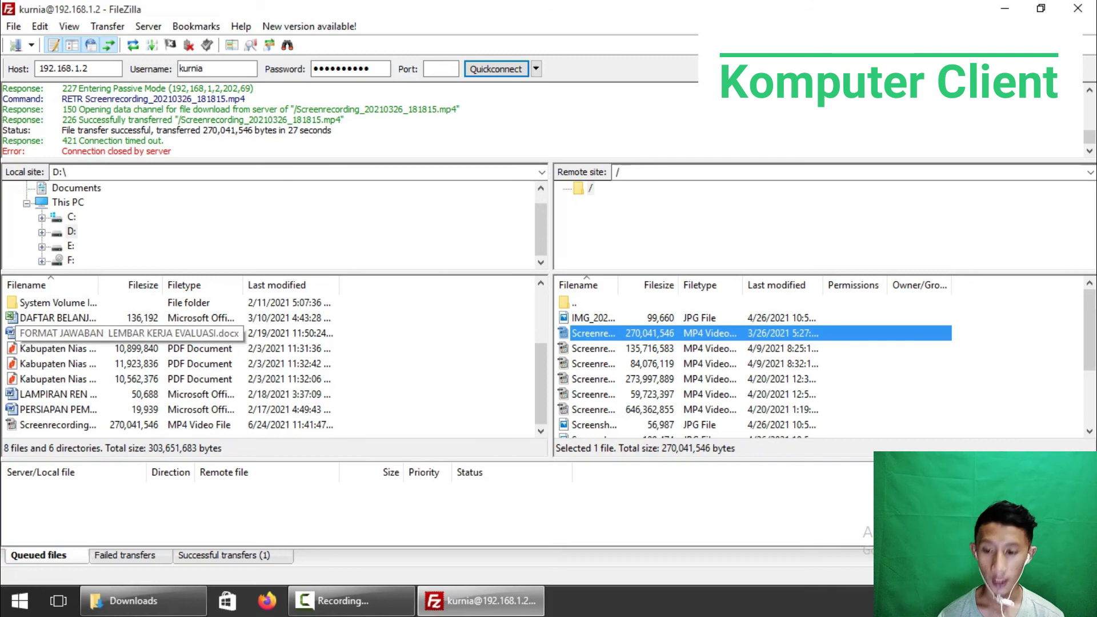
# Upload 'FORMAT JAWABAN LEMBAR KERJA EVALUASI.docx' from D:\ and confirm it in the remote list
pyautogui.click(59, 334)
pyautogui.rightClick(64, 329)
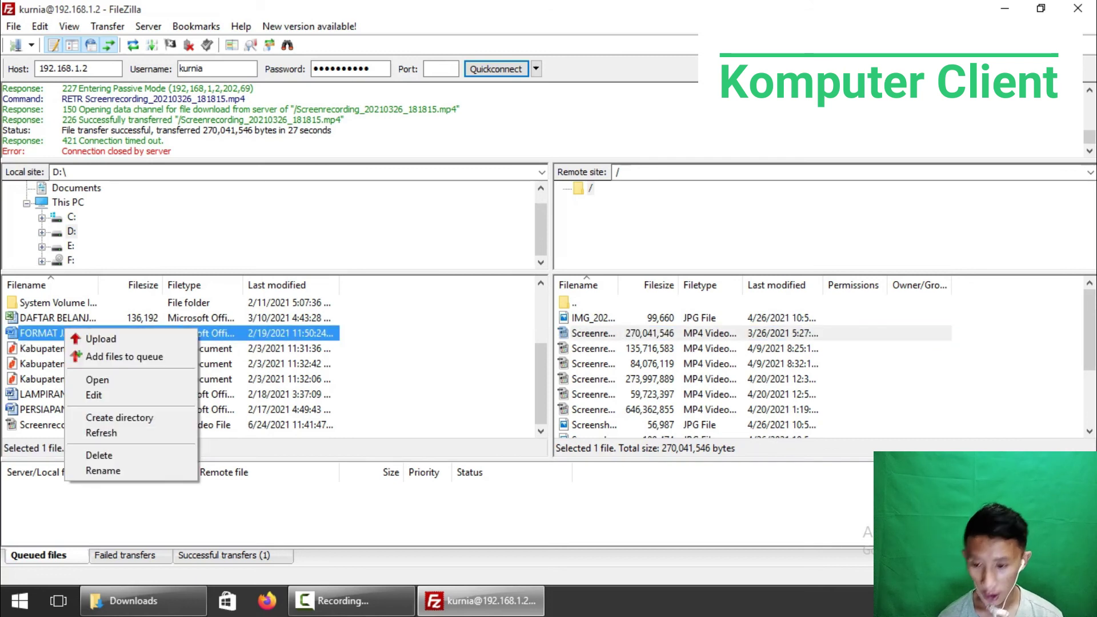
pyautogui.click(99, 340)
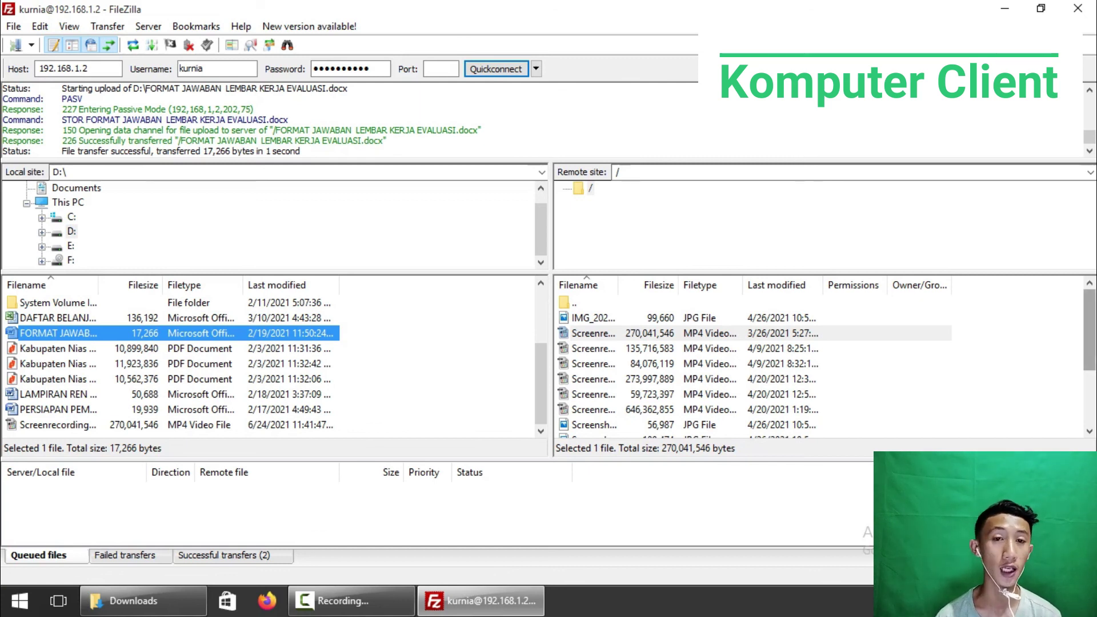
pyautogui.scroll(-3, 754, 366)
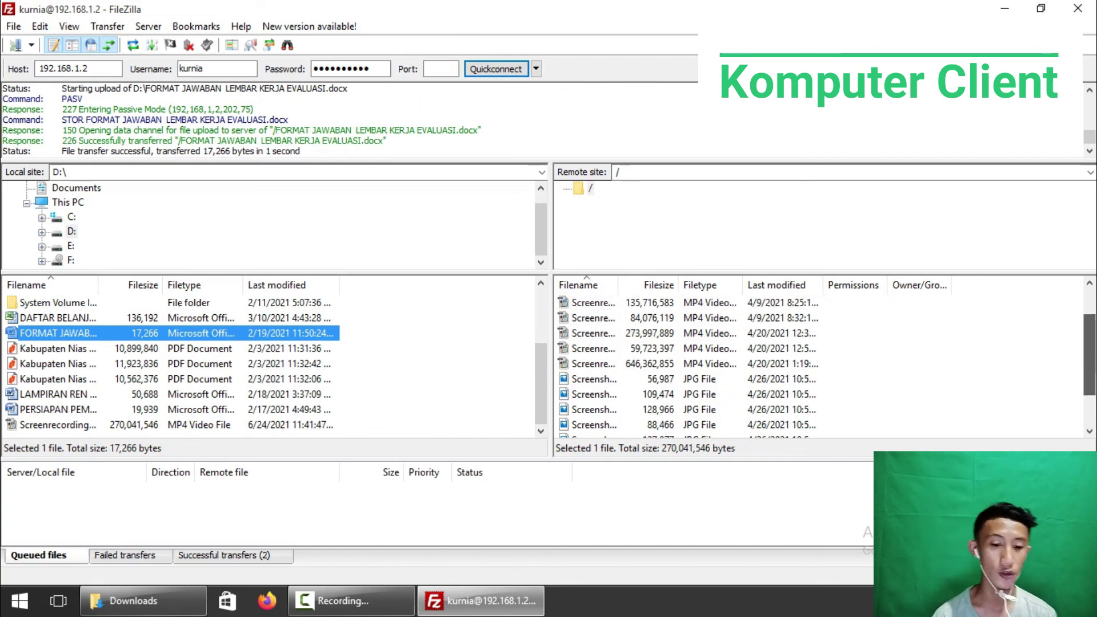
pyautogui.scroll(-3, 754, 366)
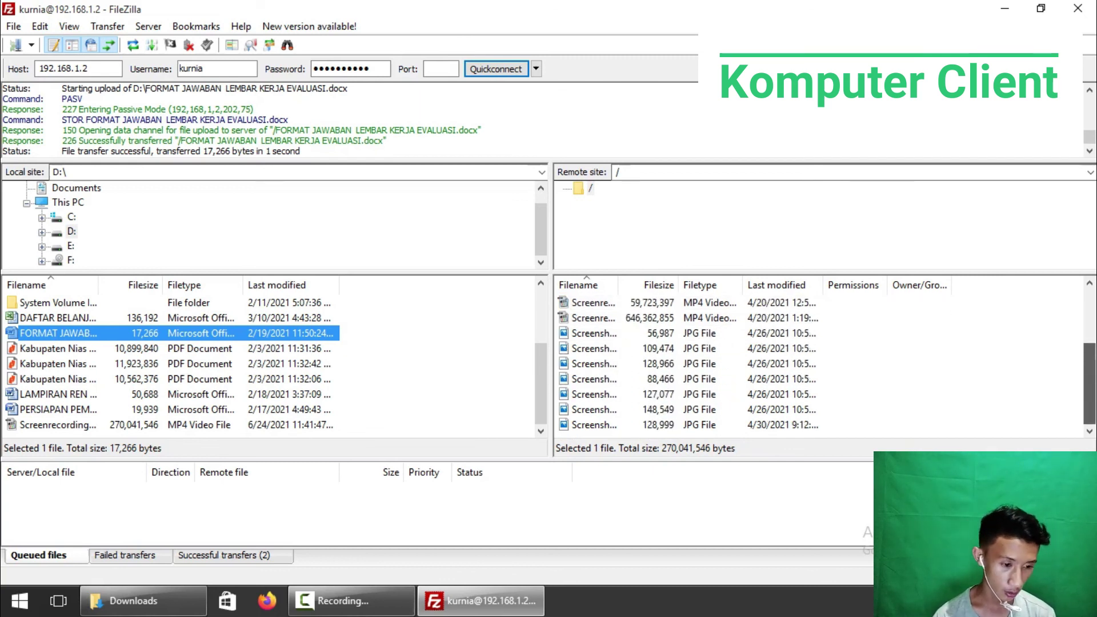
pyautogui.scroll(6, 755, 365)
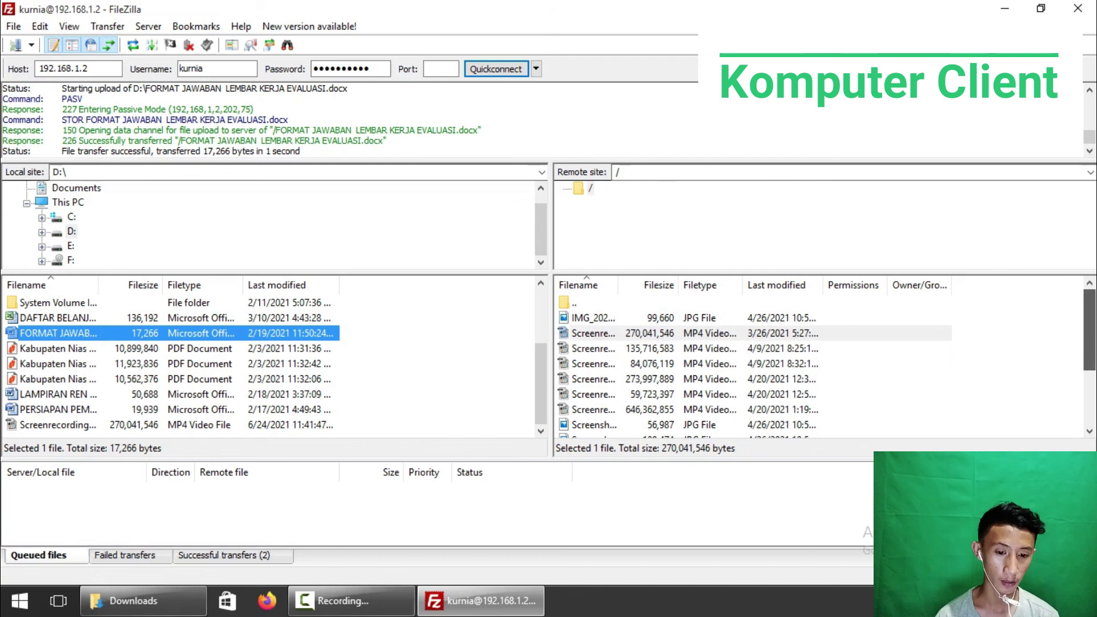
pyautogui.scroll(-2, 755, 365)
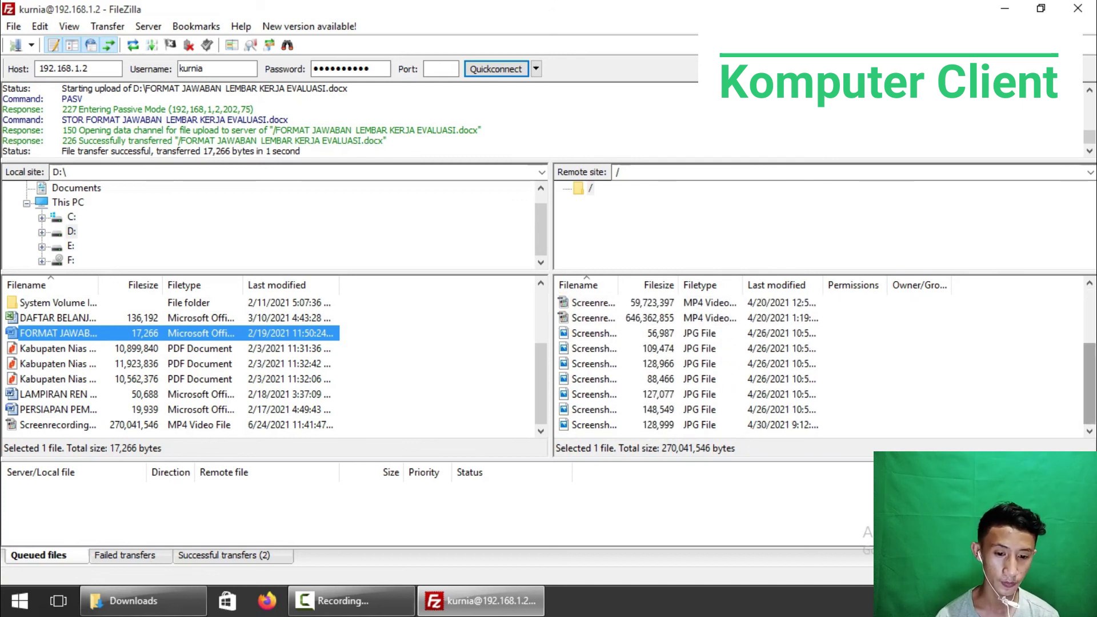
pyautogui.scroll(2, 595, 343)
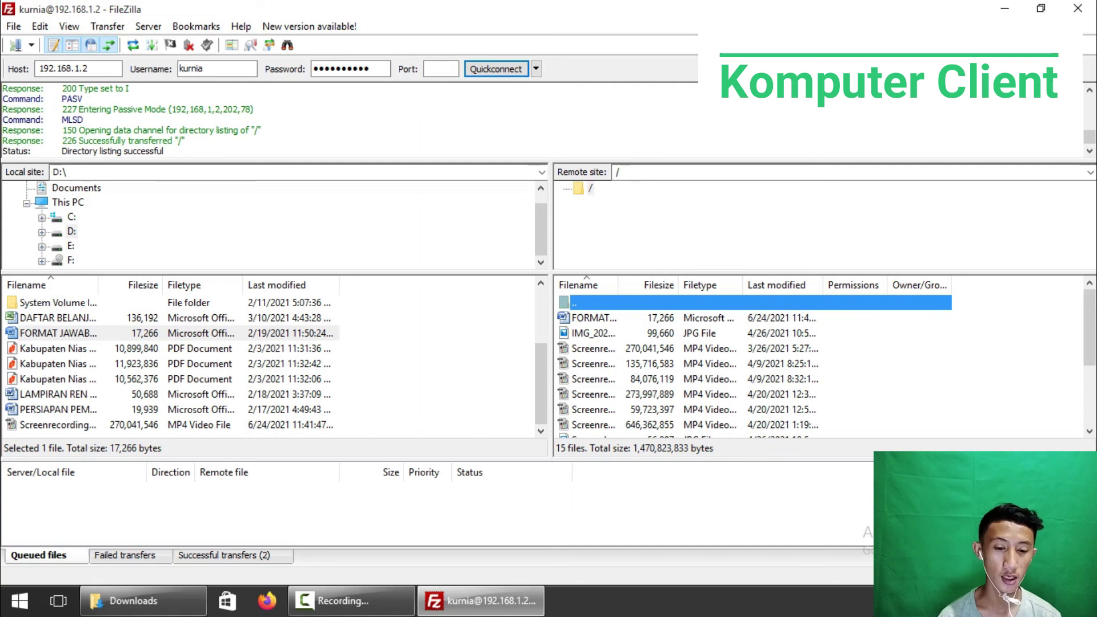
# Minimize the FileZilla client window to reveal the Windows desktop
pyautogui.click(1004, 8)
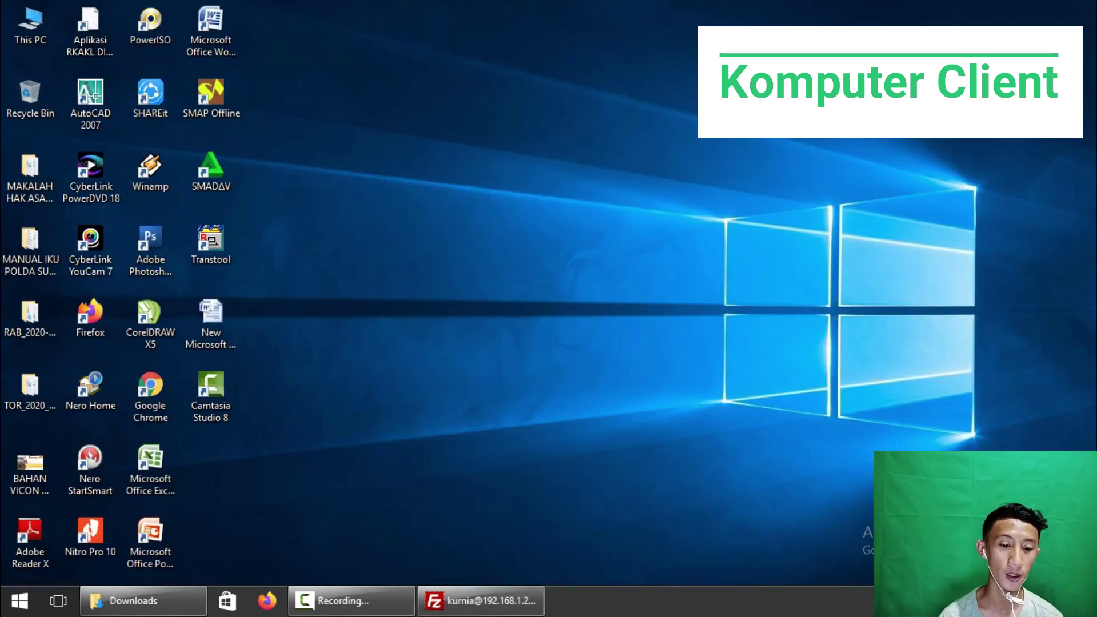